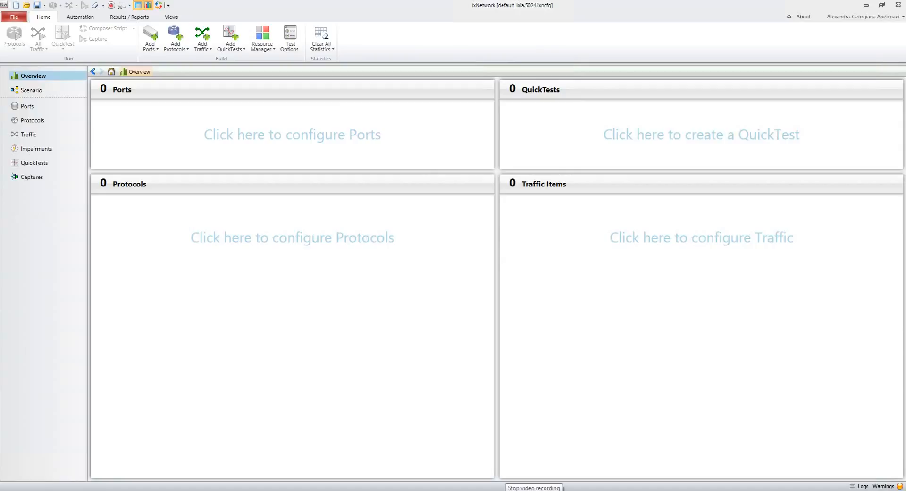
Connect to chassis smqa-219 and add Card 11's Port 01 and Port 02 to the configuration.
click(27, 107)
click(506, 192)
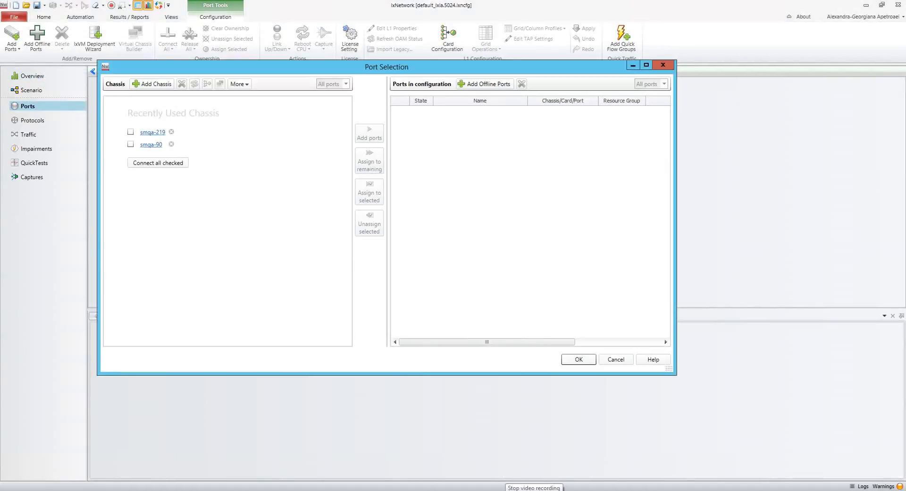
click(153, 132)
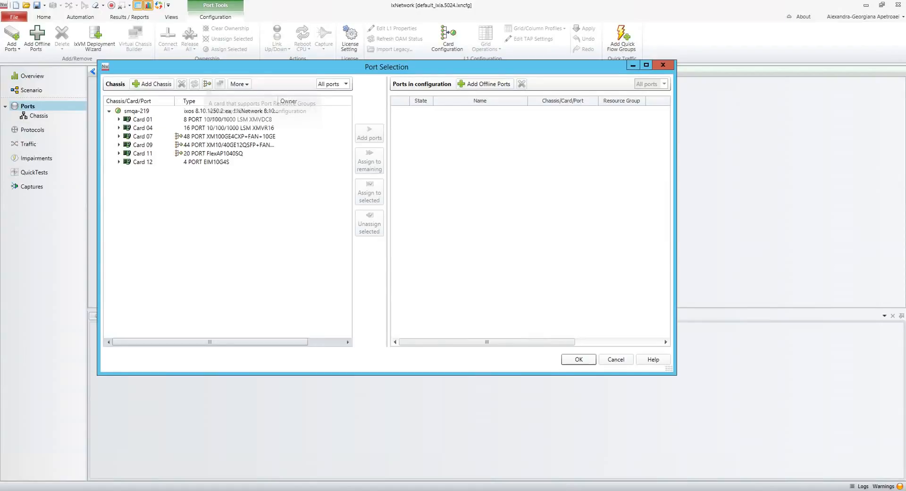
click(142, 153)
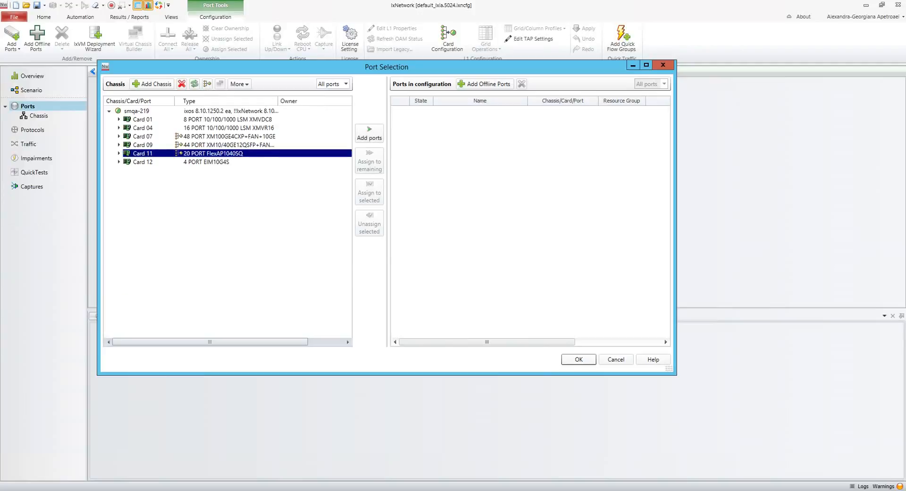
click(118, 153)
click(149, 162)
ctrl+click(148, 171)
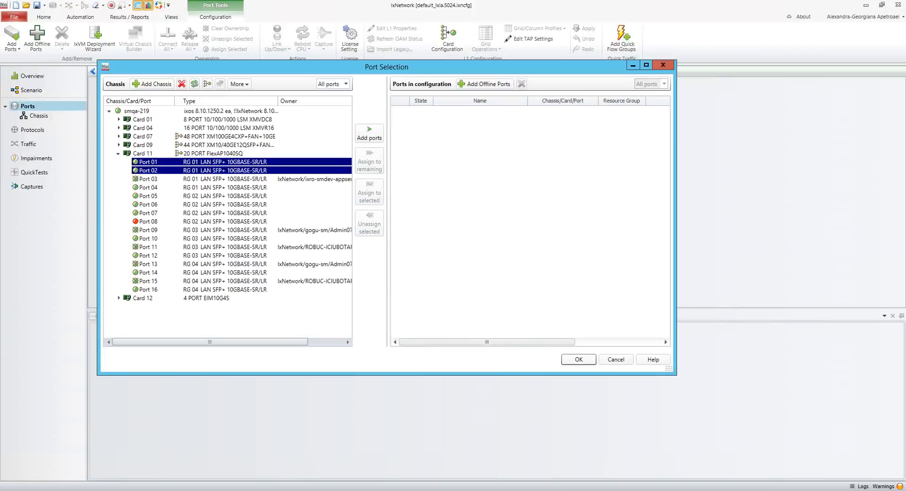
click(369, 133)
click(579, 359)
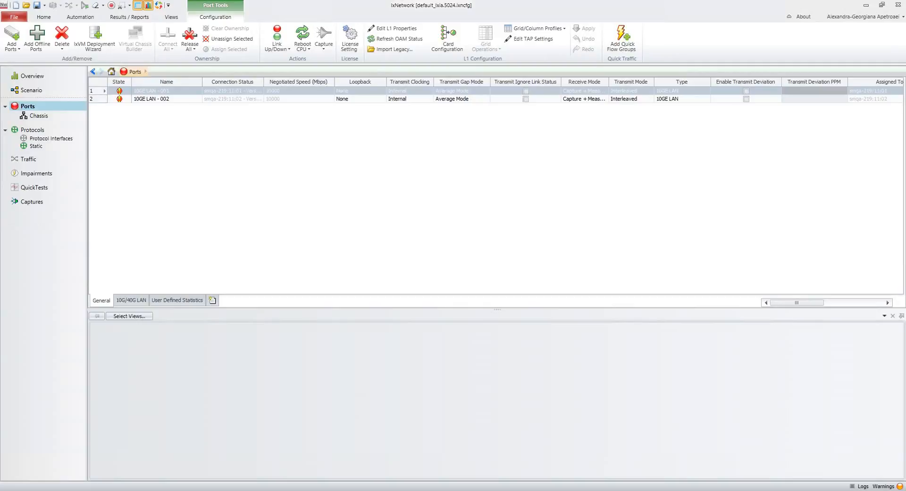
Create a new scenario topology on port 10GE LAN - 001 with the NextGen OVSDB Server protocol.
click(31, 90)
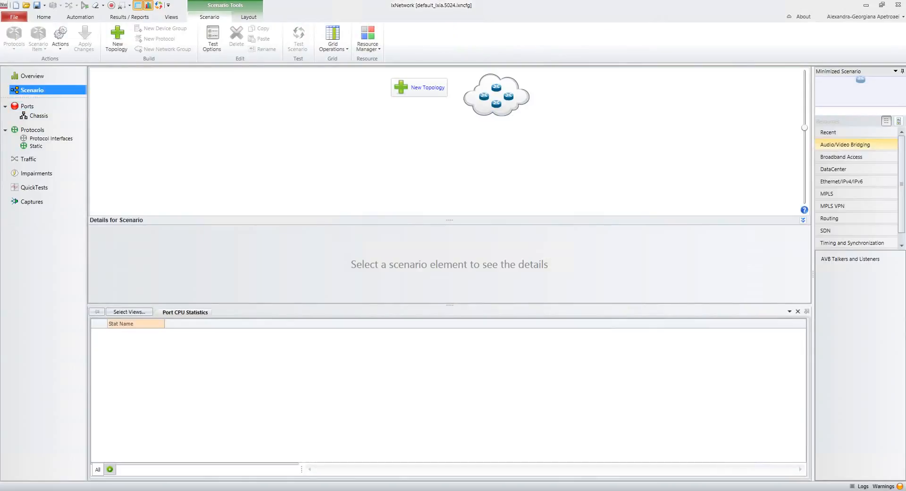
click(420, 87)
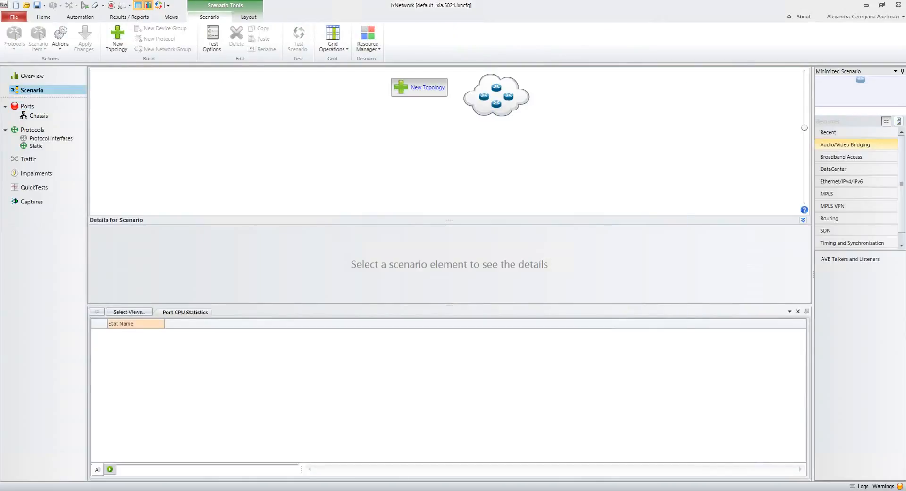
click(396, 282)
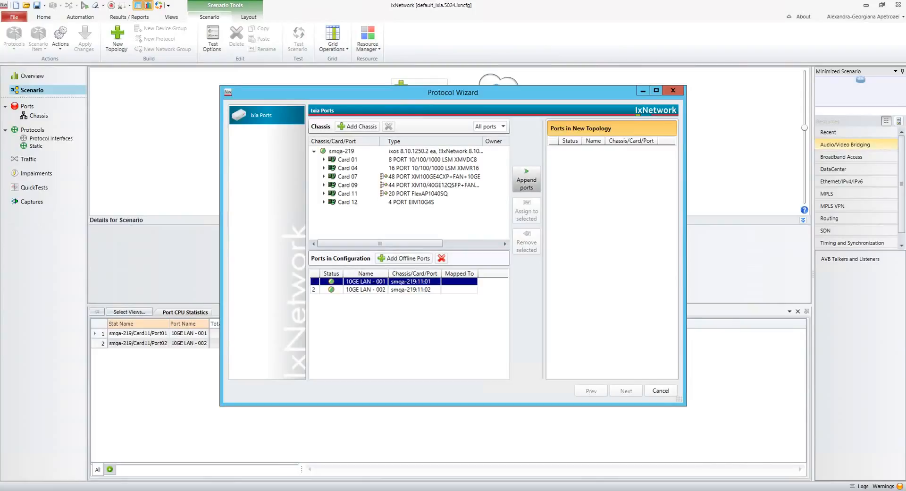
click(526, 180)
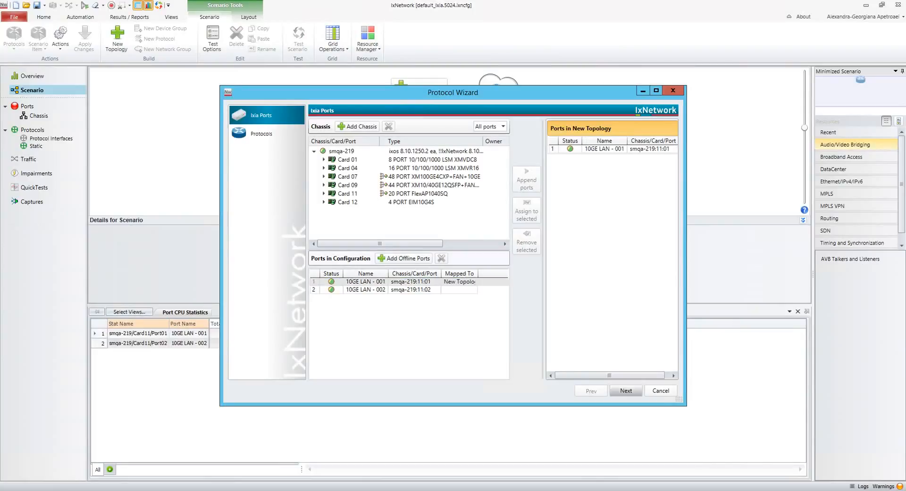
click(625, 391)
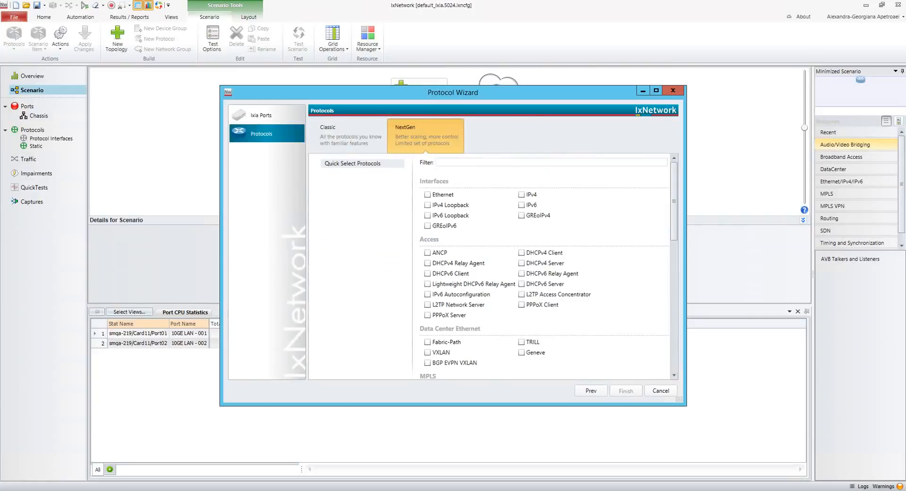
scroll(543, 267, down, 15)
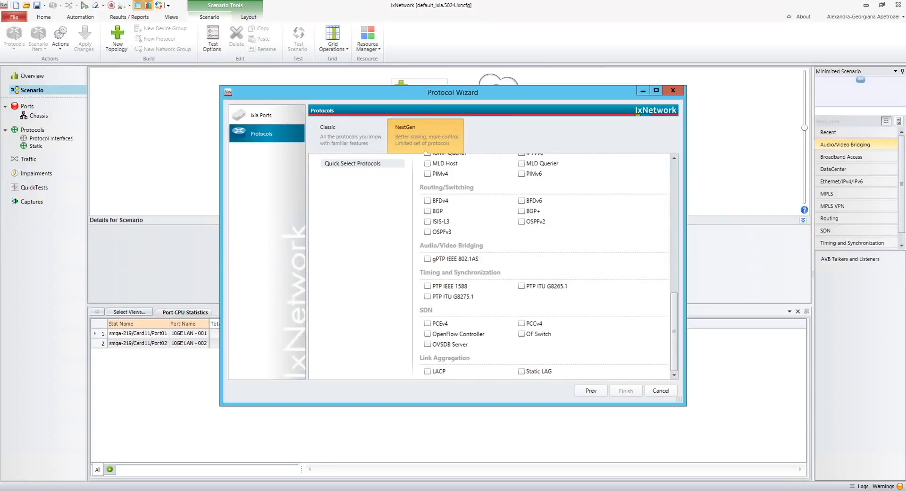
click(427, 344)
click(626, 390)
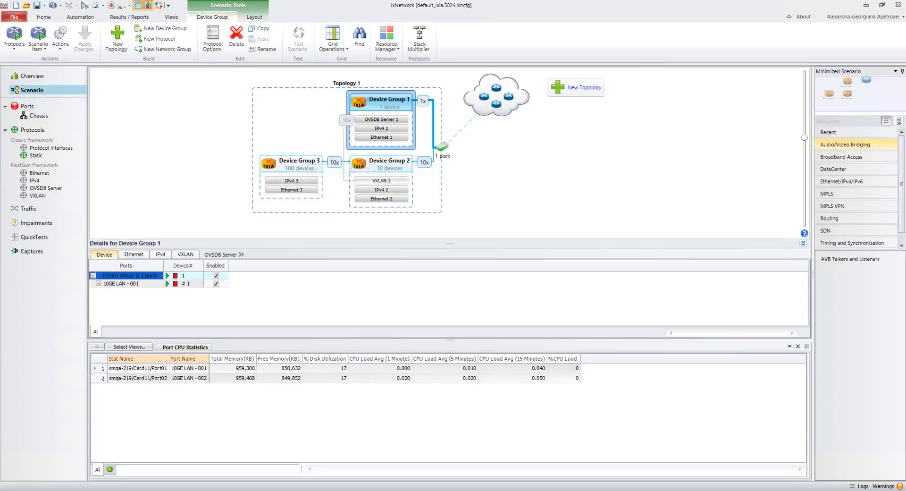
Inspect the VXLAN 1 settings, Topology 1's assigned port and the multiplier of Device Group 1.
click(362, 180)
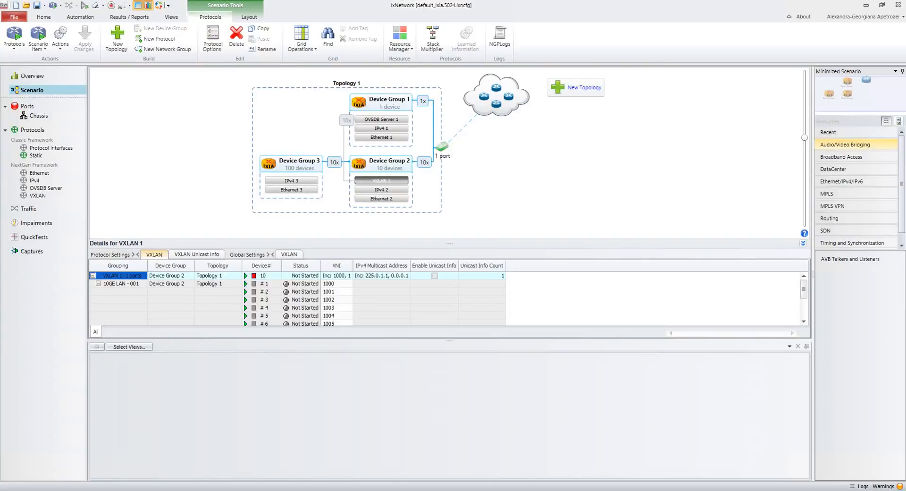
mouse_move(292, 165)
click(442, 148)
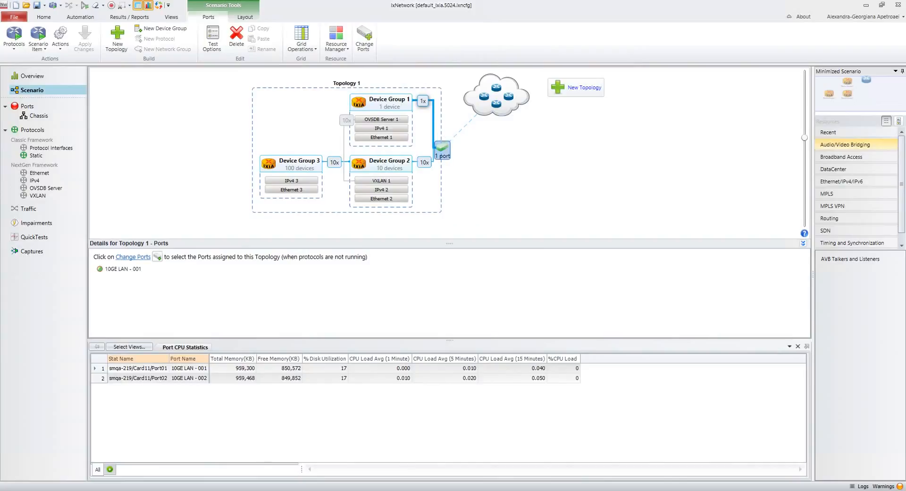
click(423, 100)
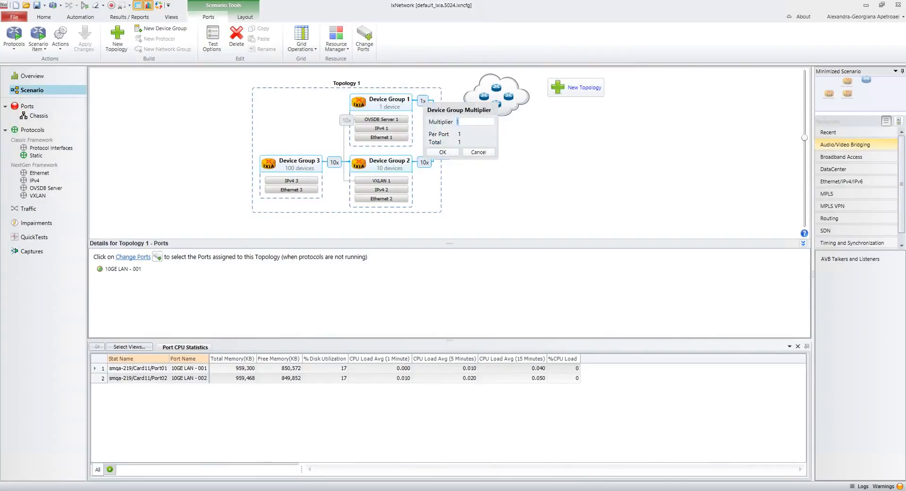
click(443, 152)
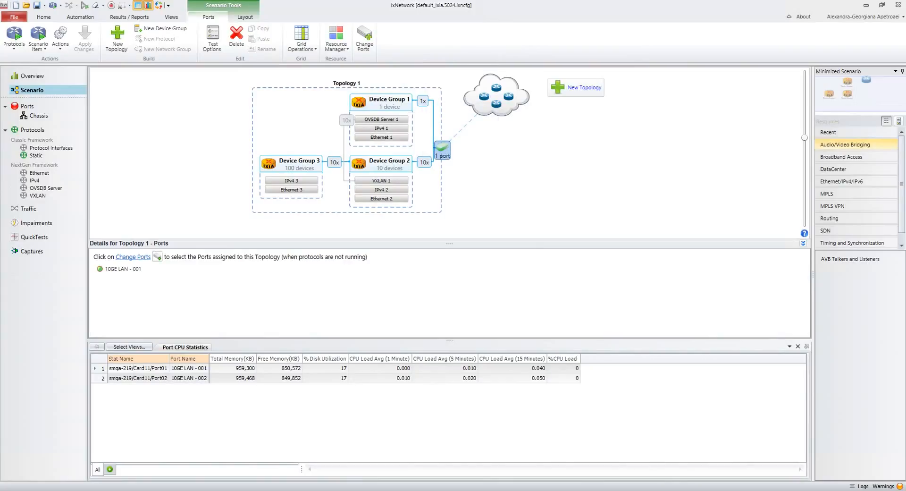
Set the IPv4 1 address in Device Group 1 to 192.168.60.1, widening the Address column for readability.
click(383, 128)
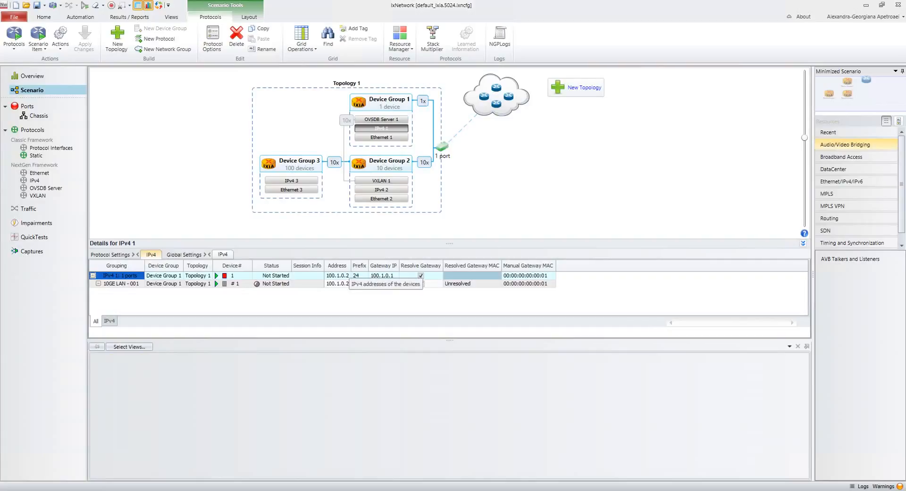
drag(351, 266, 368, 266)
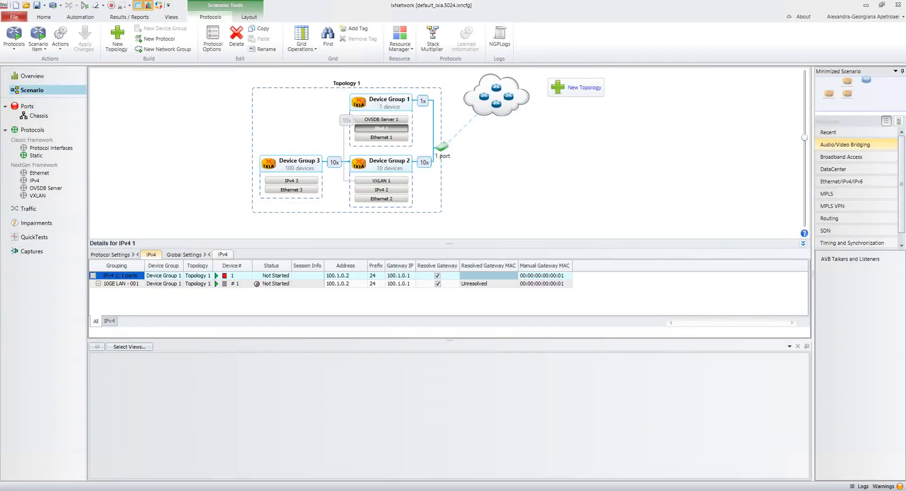
click(345, 276)
text(19)
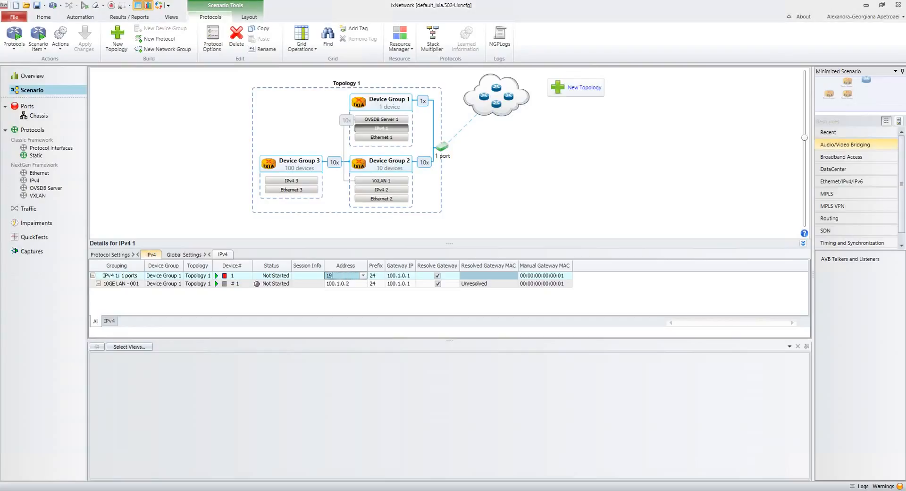
text(2.168.60.1)
key(Tab)
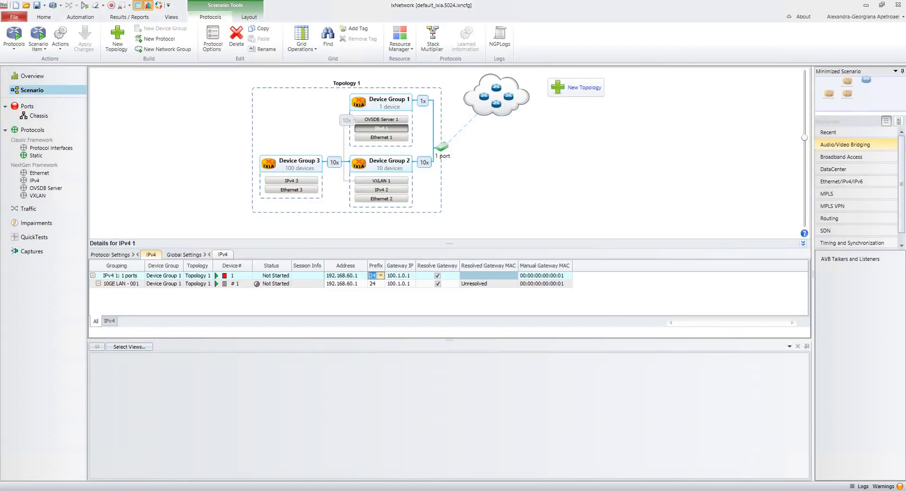
Set the IPv4 1 prefix to 16 and gateway IP to 192.168.99.10, widening the address and gateway columns.
text(16)
key(Tab)
text(192.)
text(168.99)
text(.10)
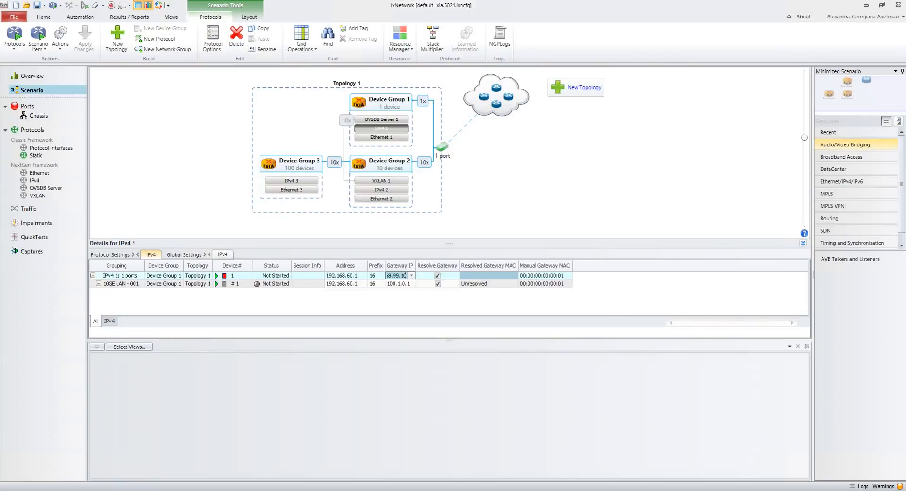
key(Return)
drag(416, 265, 453, 266)
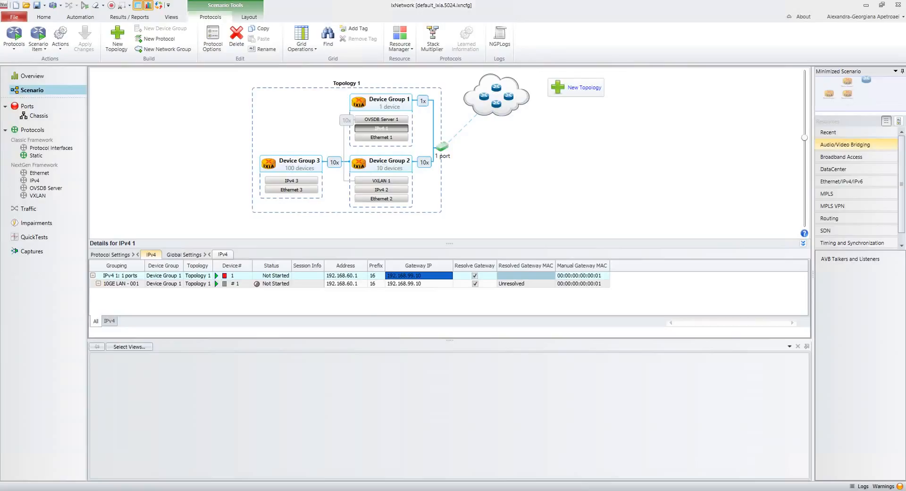
drag(369, 266, 376, 266)
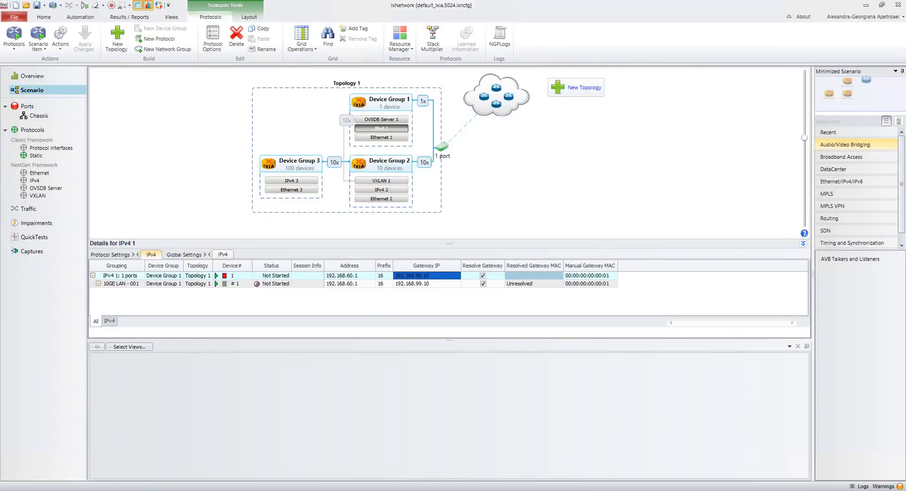
Check the schema options of OVSDB Server 1 and choose TCP as its connection type.
click(381, 119)
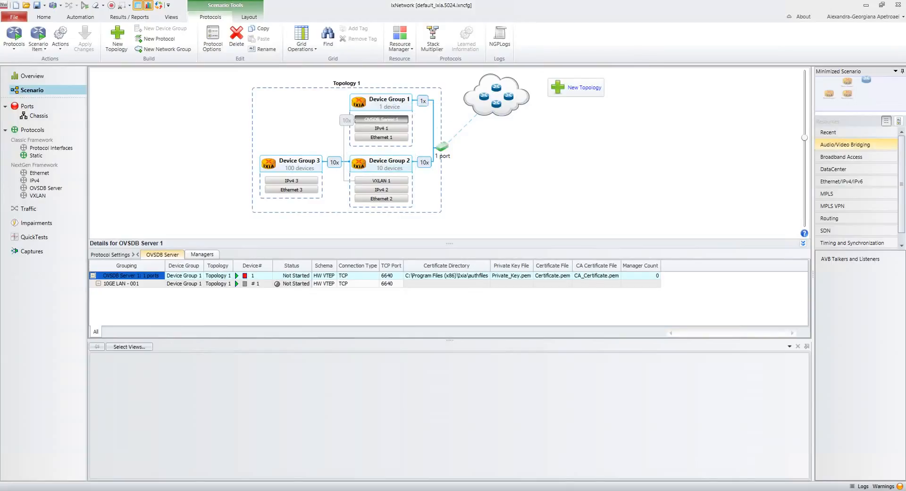
click(324, 275)
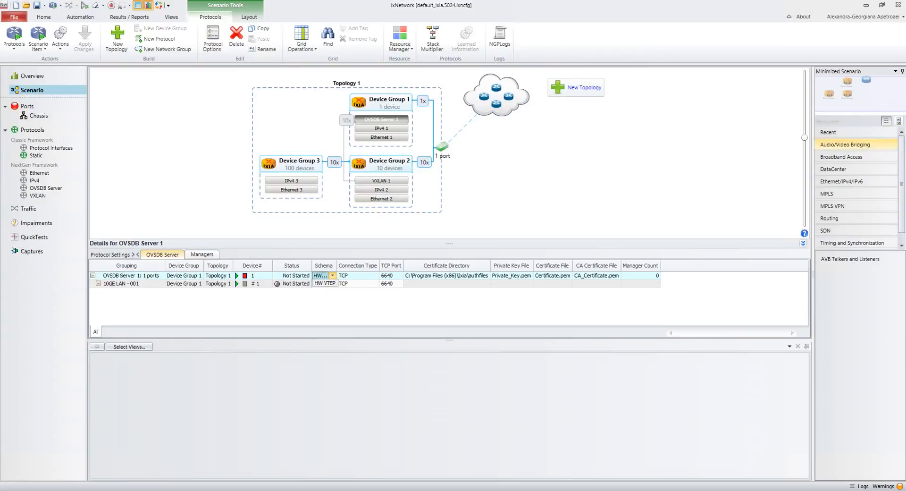
click(332, 275)
click(357, 276)
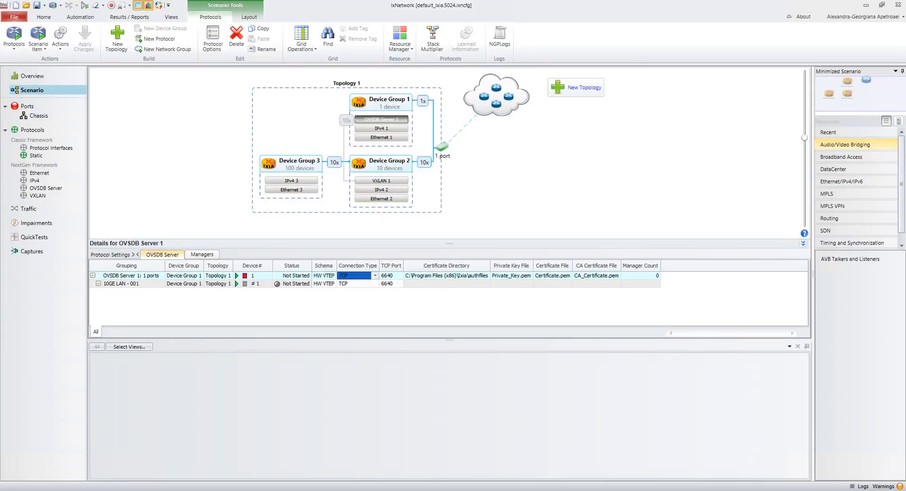
click(375, 276)
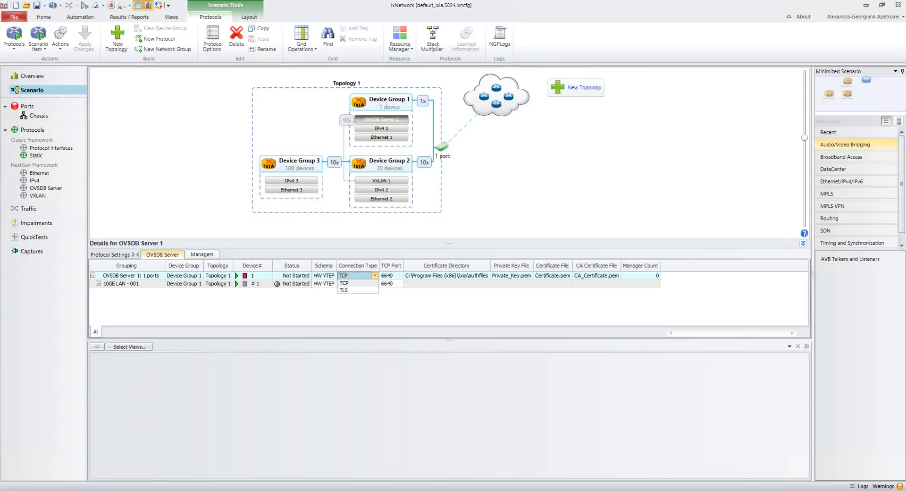
click(344, 283)
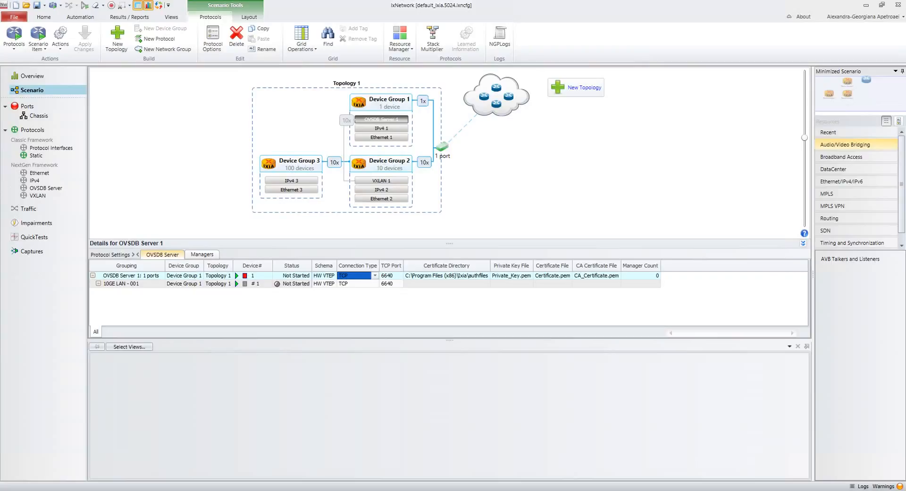
Examine OVSDB Server 1's certificate directory, CA certificate file, connection type options and manager count.
drag(447, 276, 447, 284)
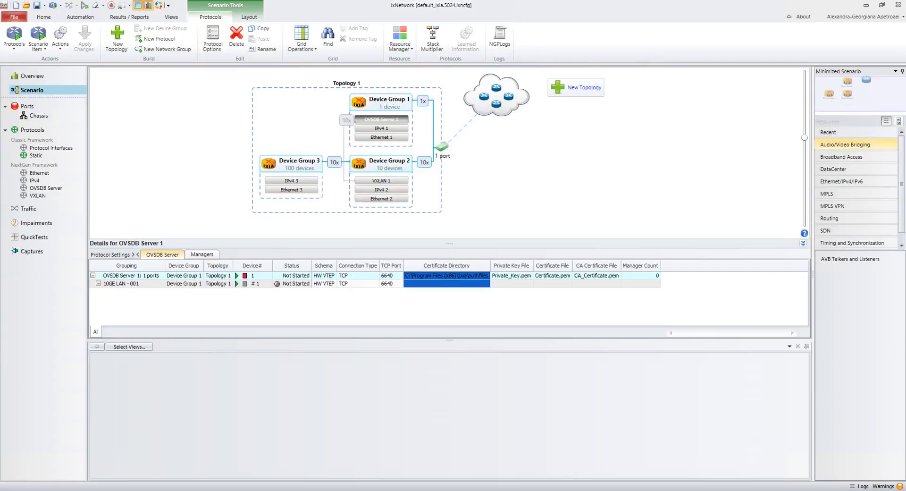
click(597, 284)
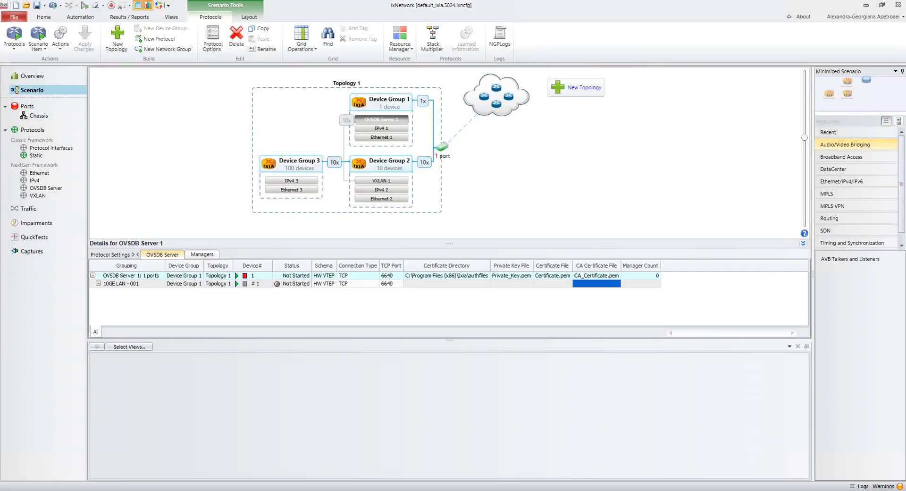
click(446, 284)
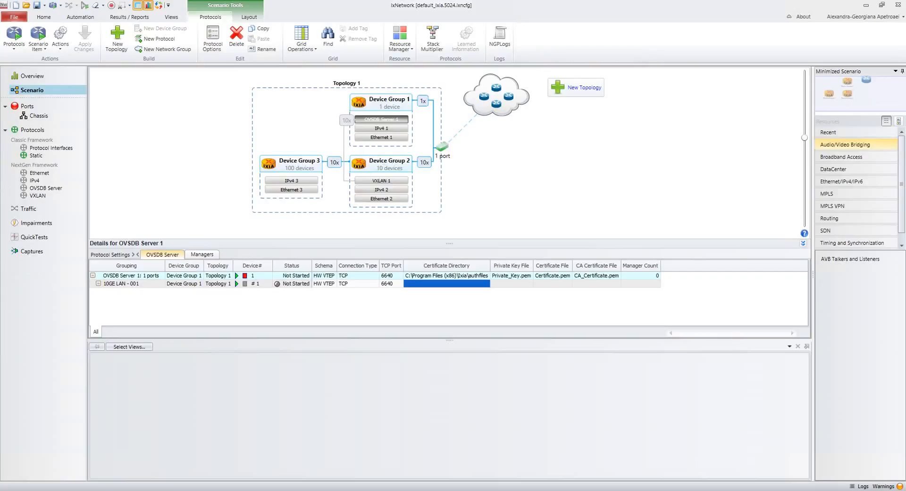
click(359, 275)
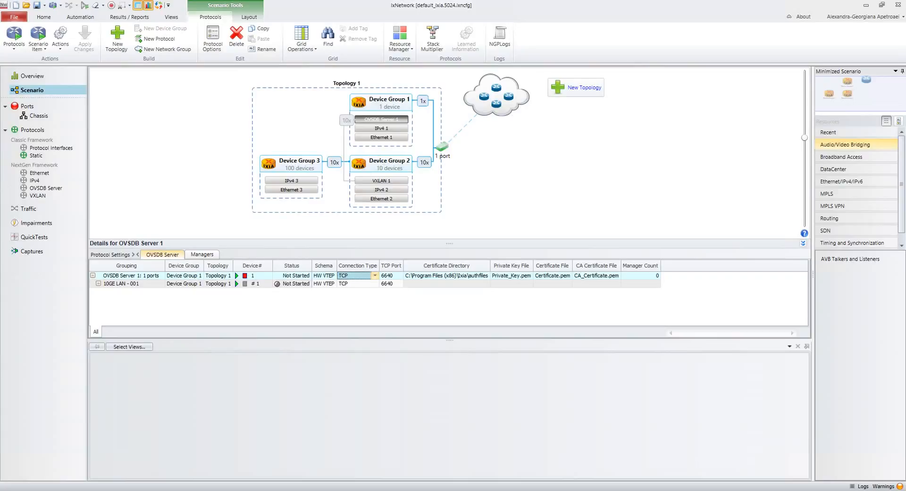
click(375, 276)
click(376, 275)
click(641, 284)
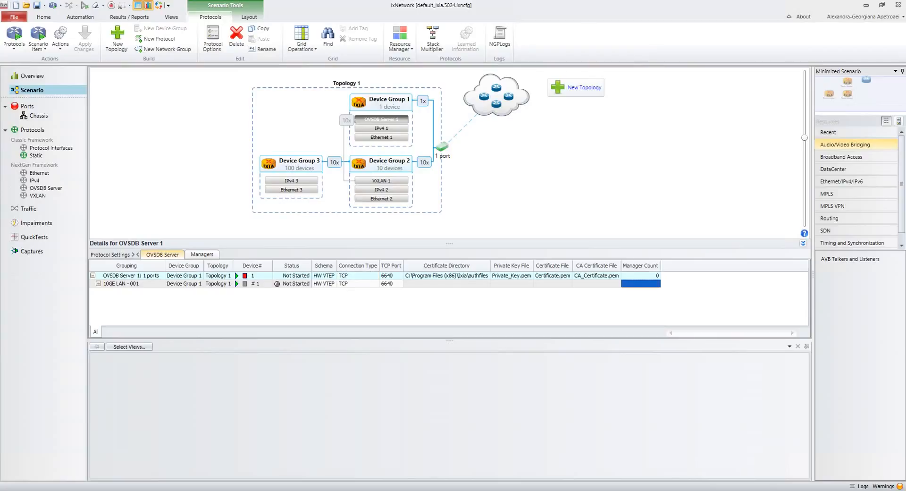
click(641, 276)
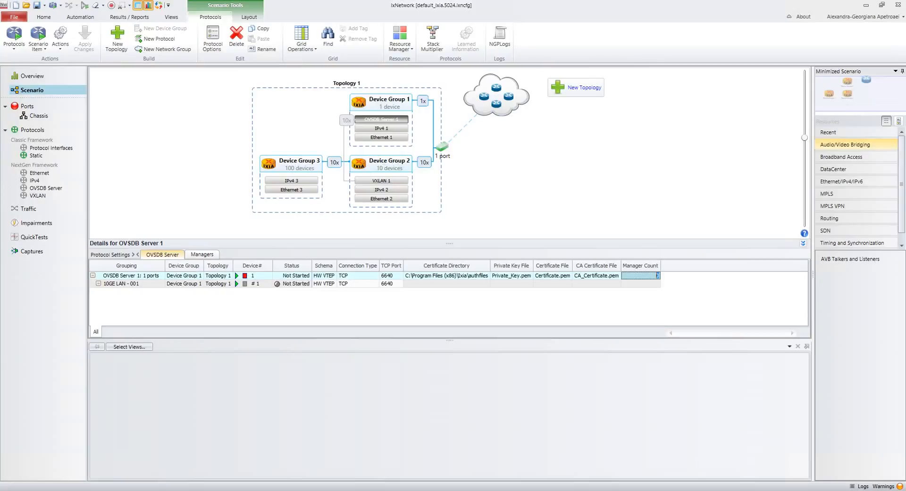
key(Return)
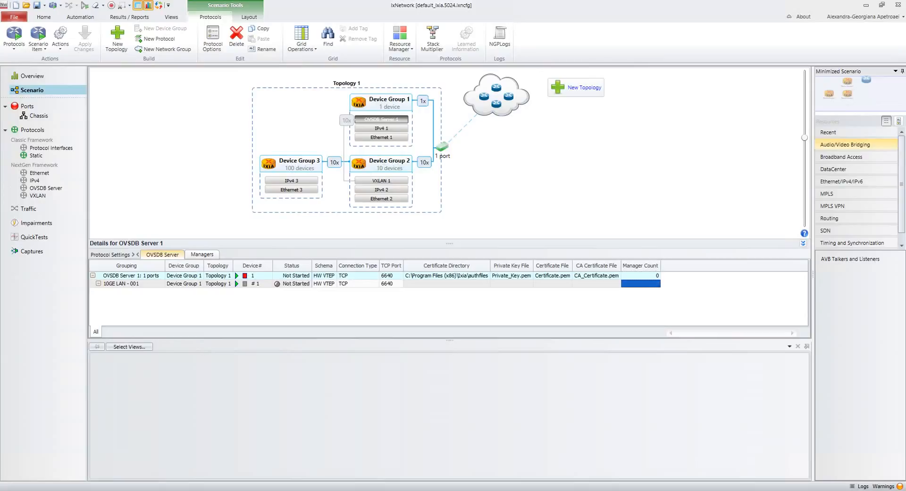
Temporarily set OVSDB Server 1's manager count to 5 to view its manager entries, and restore the count to 0.
click(641, 275)
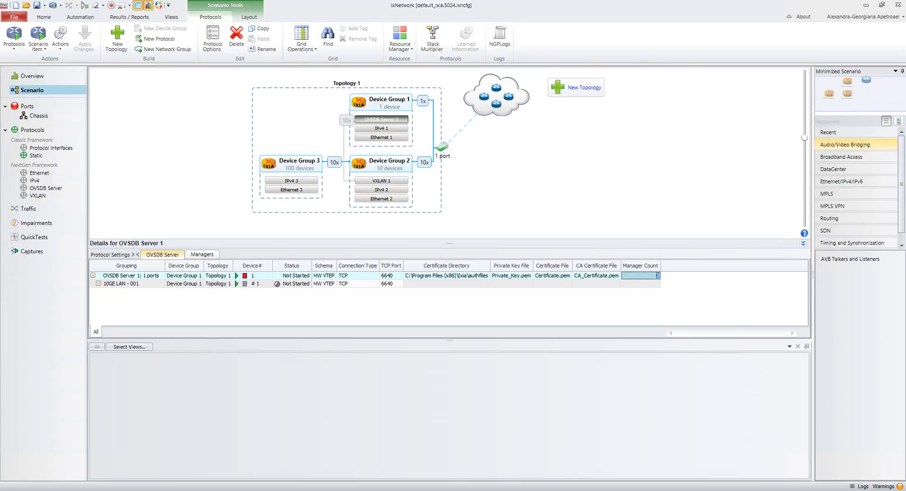
key(Return)
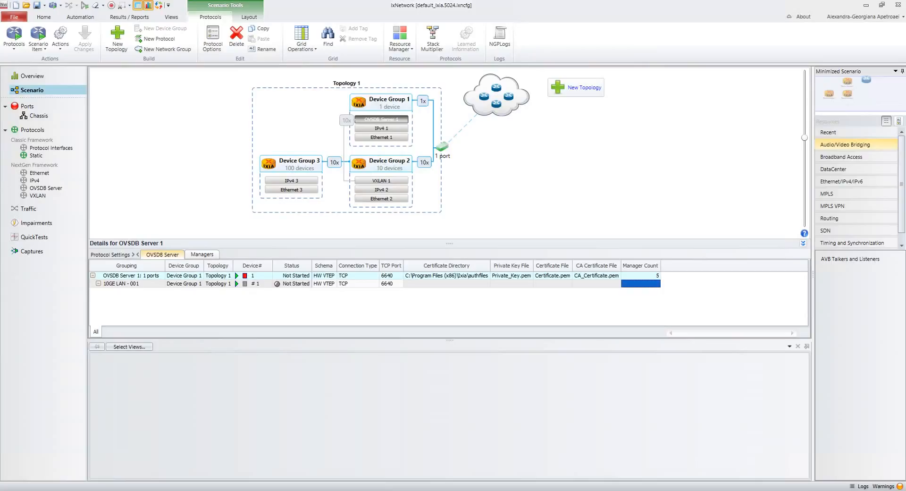
click(202, 255)
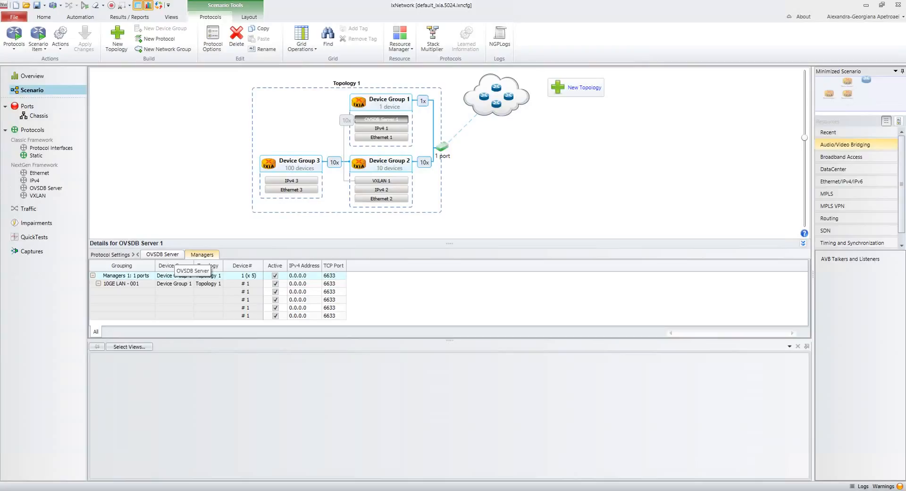
click(171, 255)
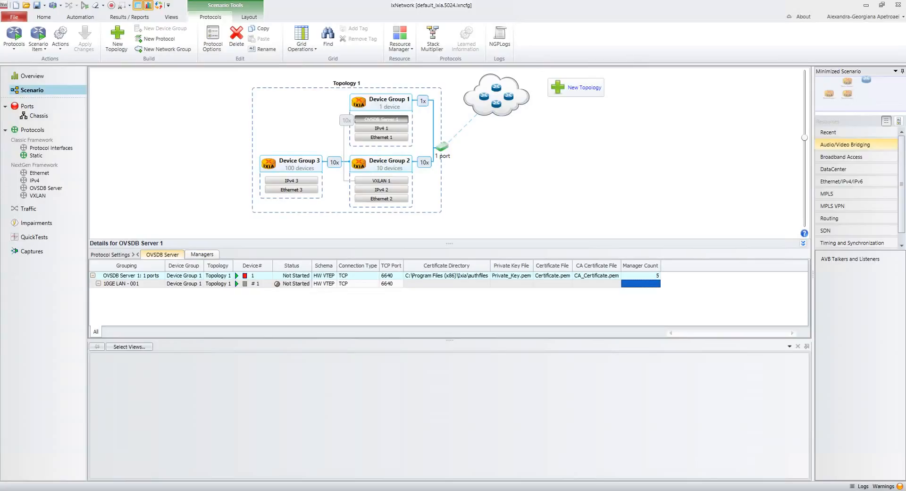
double_click(641, 275)
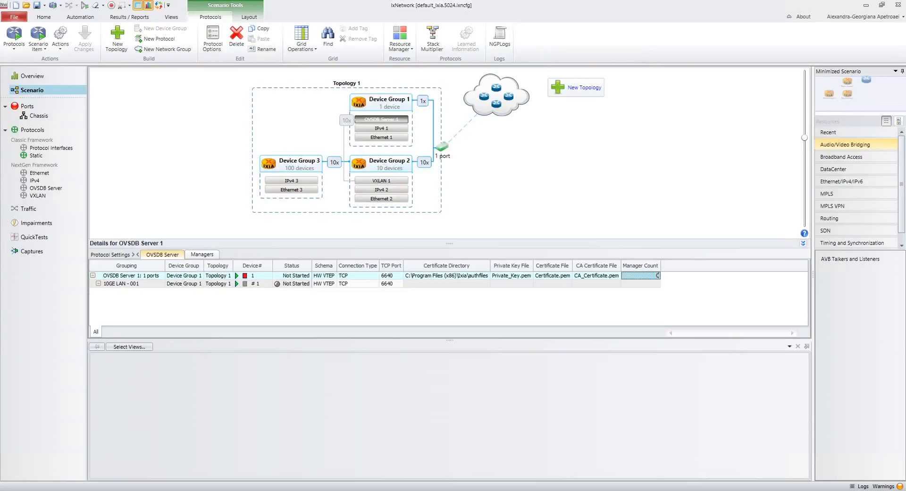
key(Return)
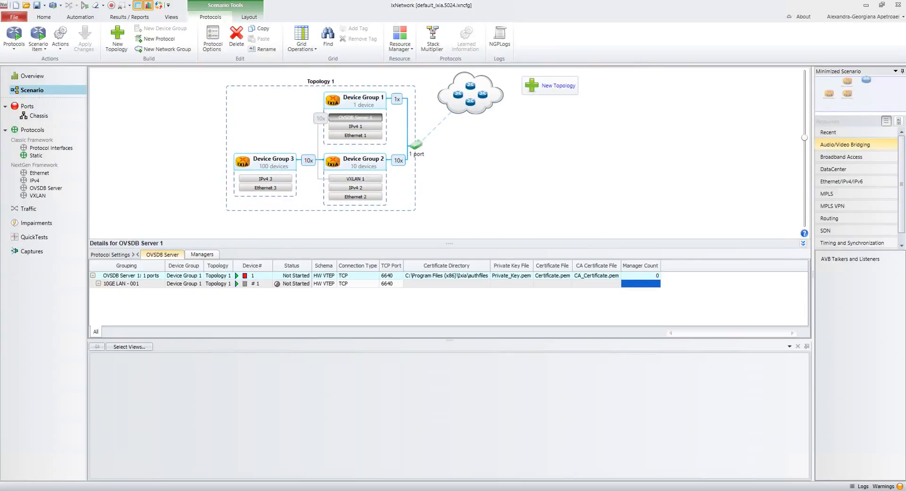
Set the device multiplier of Device Group 2, which holds VXLAN 1, to 2.
click(356, 179)
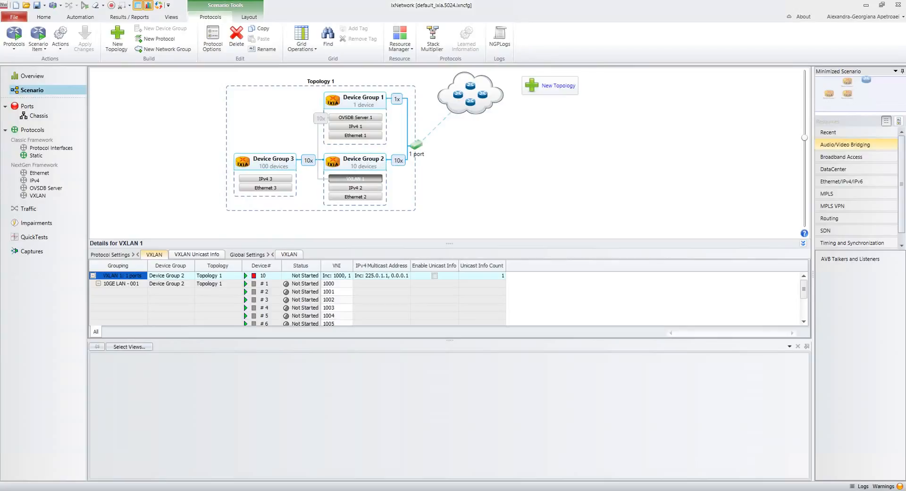
click(366, 161)
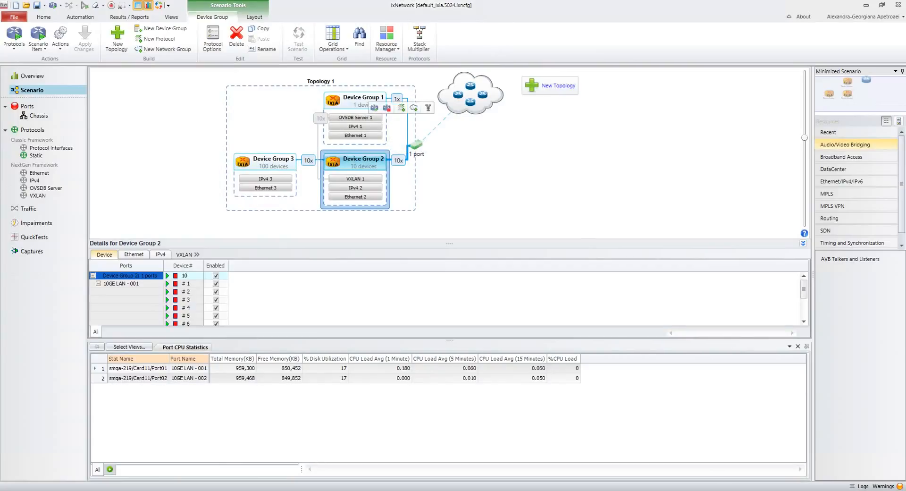
click(398, 161)
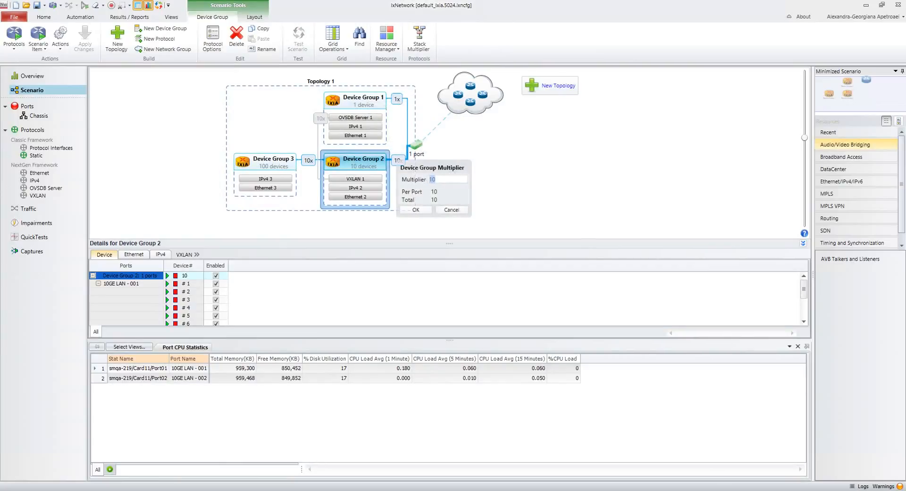
text(2)
click(415, 210)
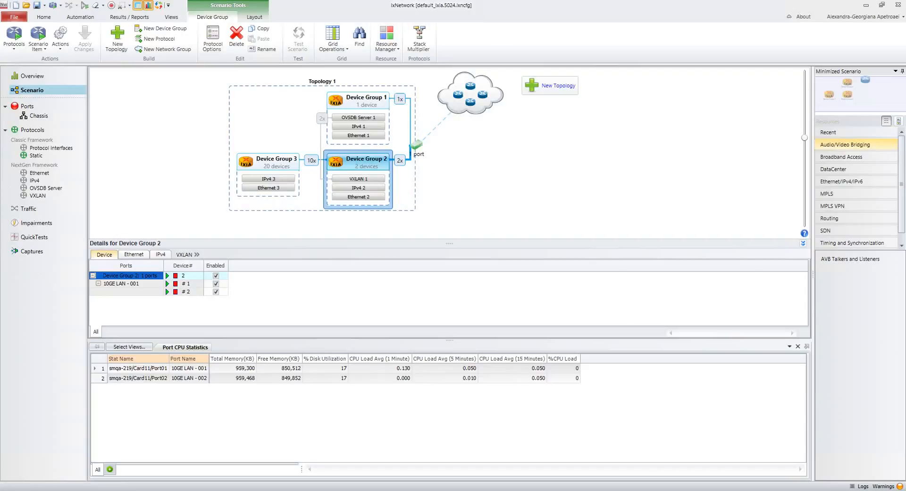
Set the VNI of VXLAN 1 in Device Group 2 to 4 for all its devices.
click(358, 179)
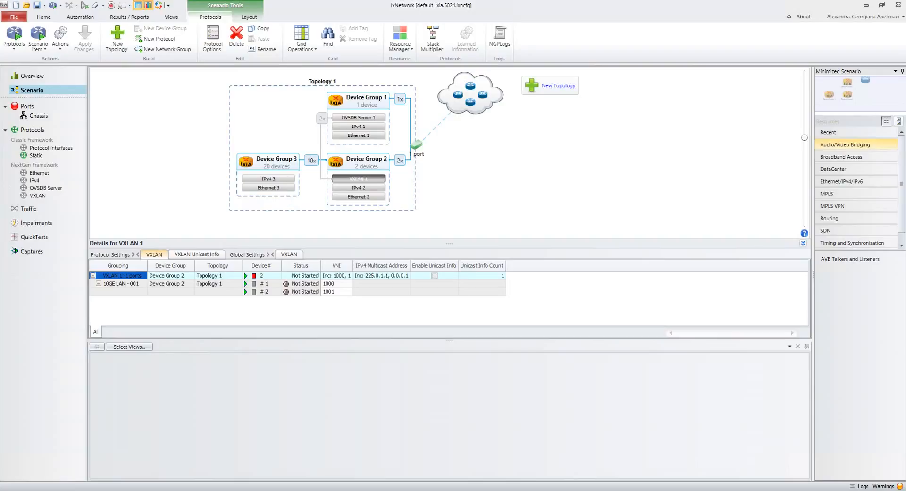
click(337, 276)
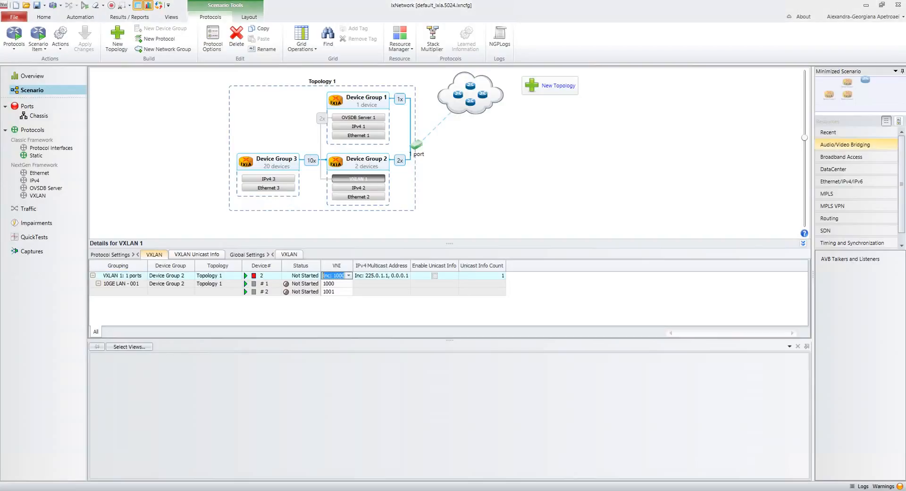
text(4)
key(Return)
Disable gateway resolution for all IPv4 2 devices in Device Group 2.
click(359, 188)
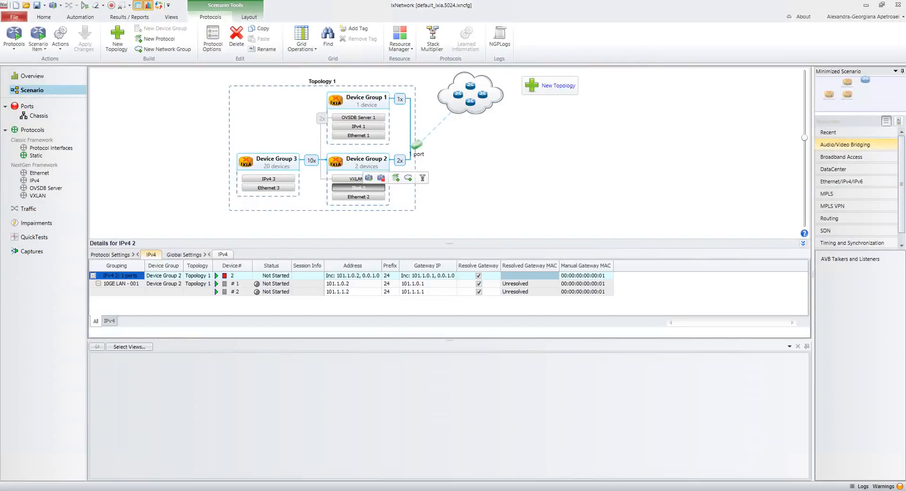
click(479, 275)
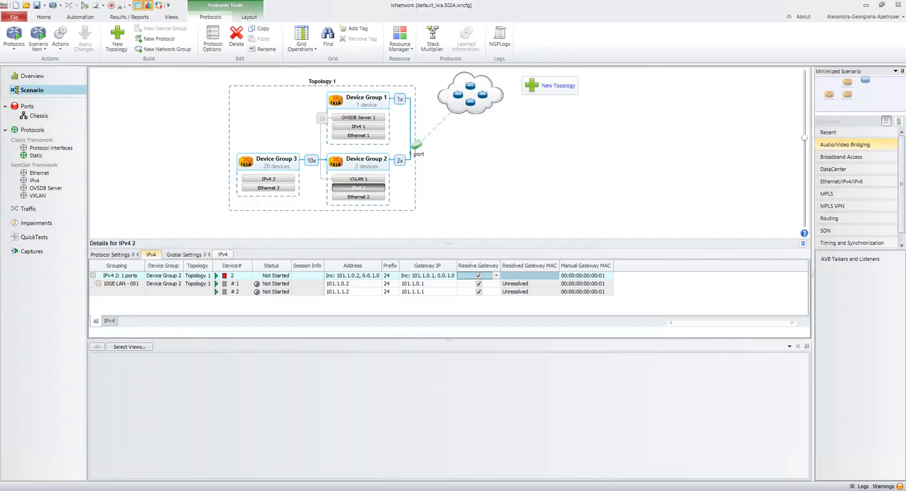
click(479, 275)
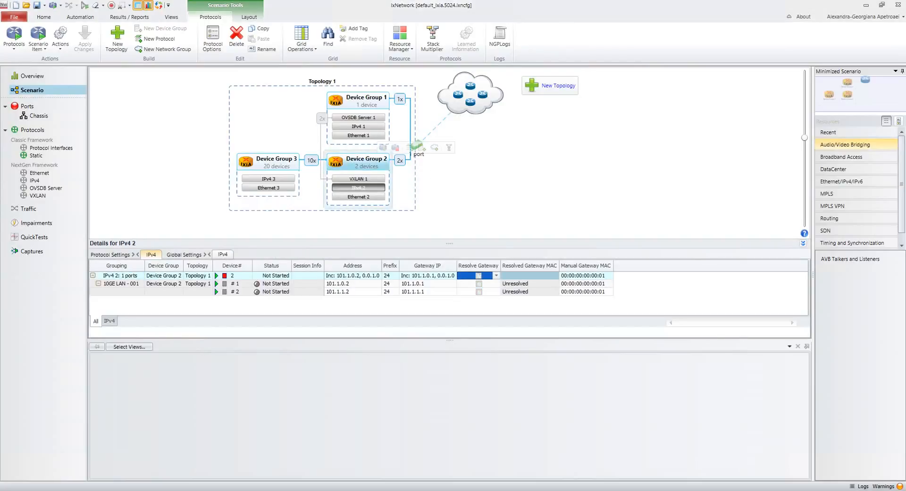
click(366, 162)
Add a second topology on port 10GE LAN - 002 with the NextGen OVSDB Server protocol.
click(550, 85)
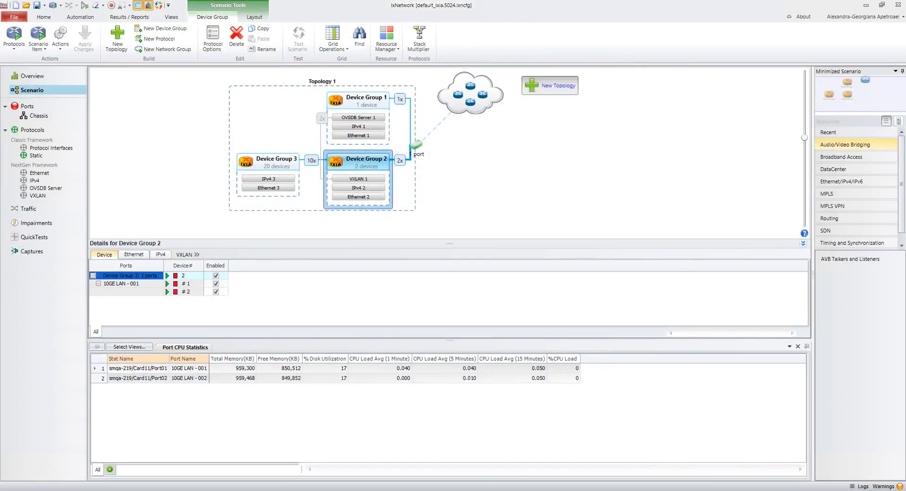
click(366, 290)
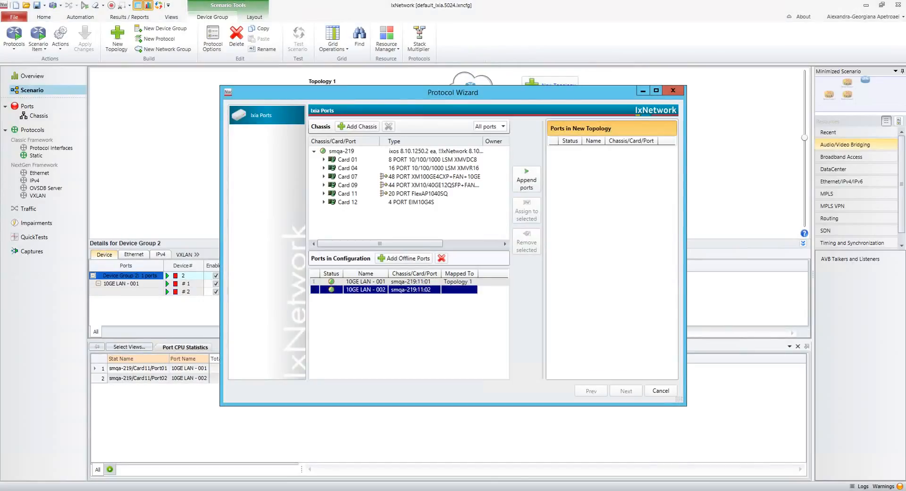
click(527, 180)
click(626, 391)
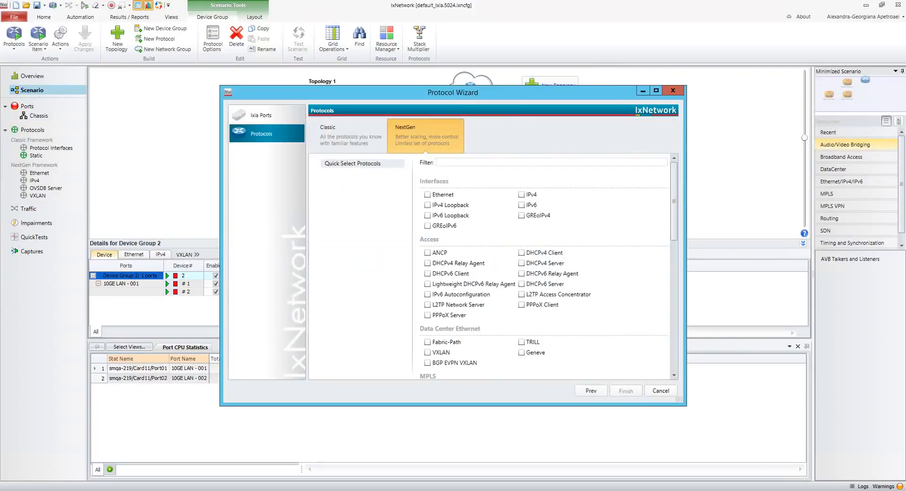
scroll(522, 227, down, 3)
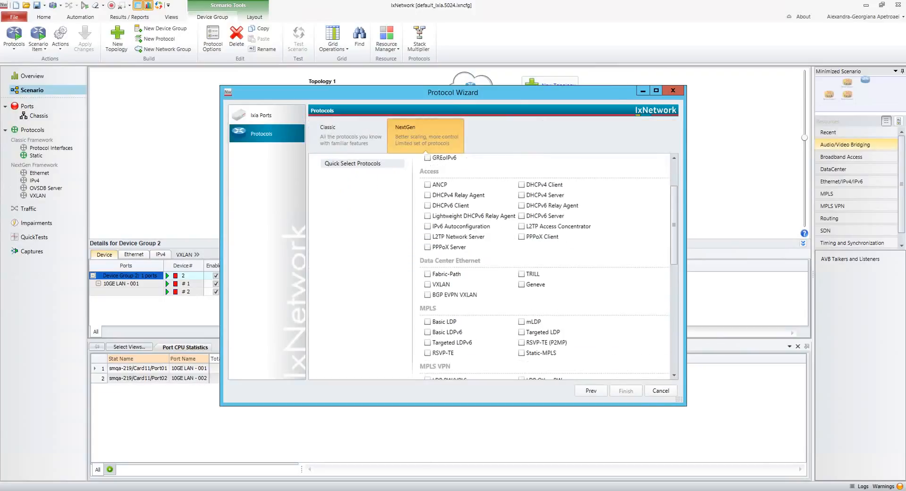
scroll(543, 265, down, 10)
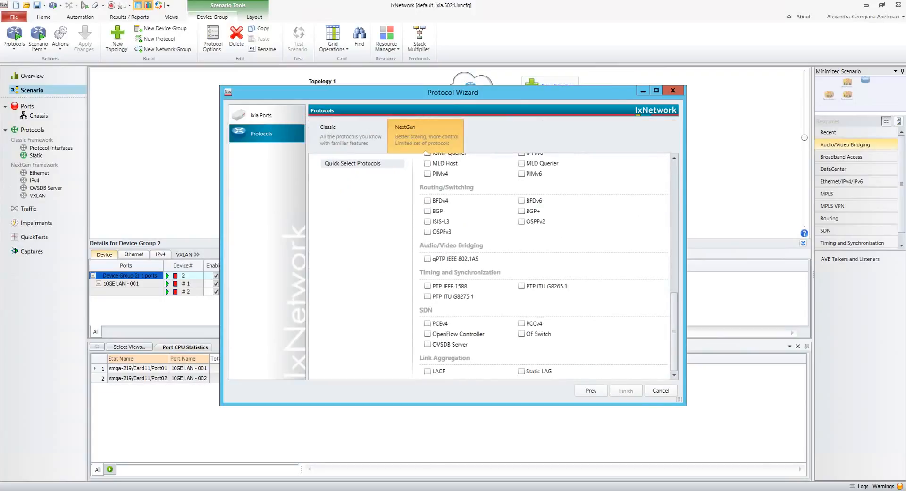
click(428, 344)
click(626, 391)
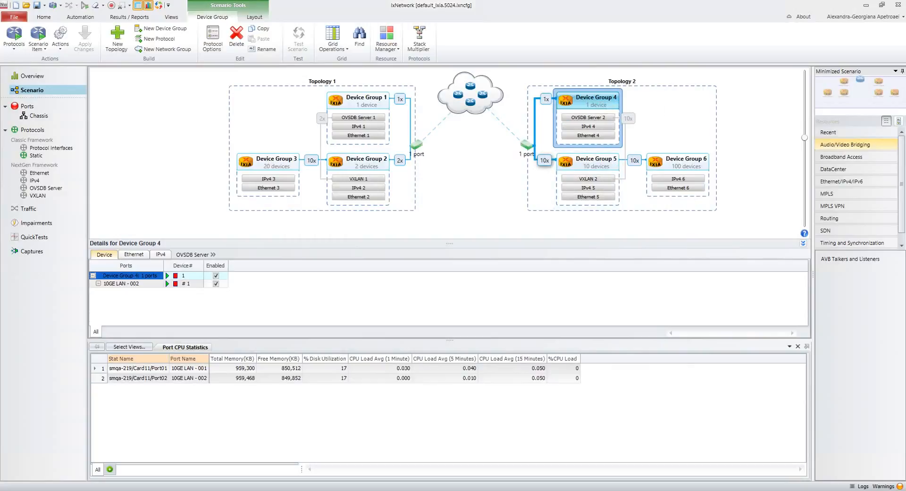
Set the device multiplier of Device Group 5 in Topology 2 to 3.
click(544, 160)
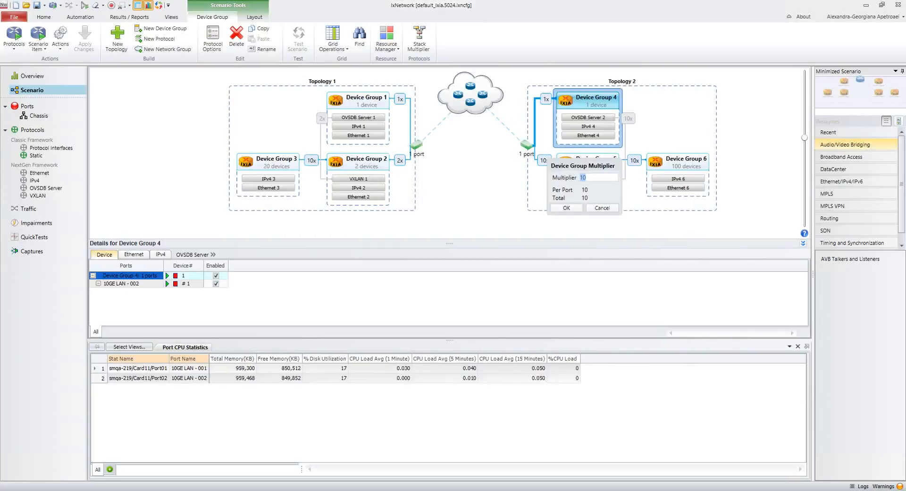
text(3)
click(566, 208)
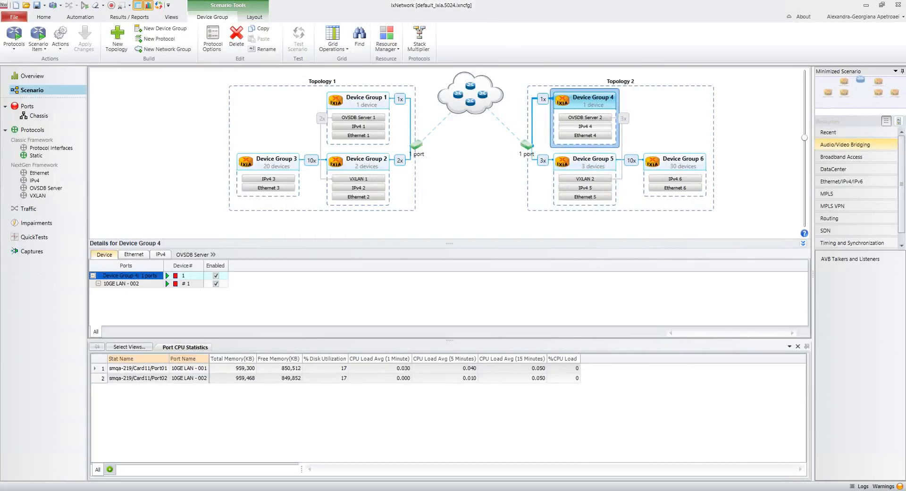
Check OVSDB Server 2's settings and set the IPv4 4 address in Device Group 4 to 192.168.60.2.
click(585, 117)
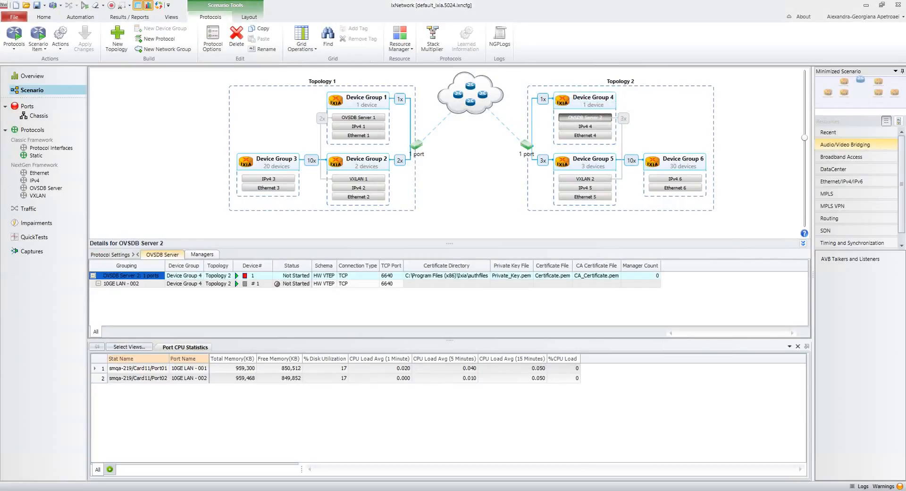
click(585, 126)
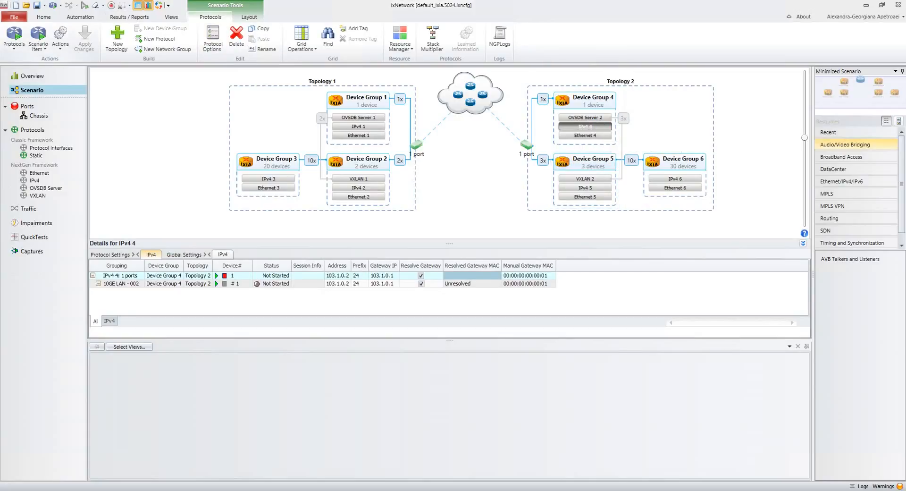
click(337, 276)
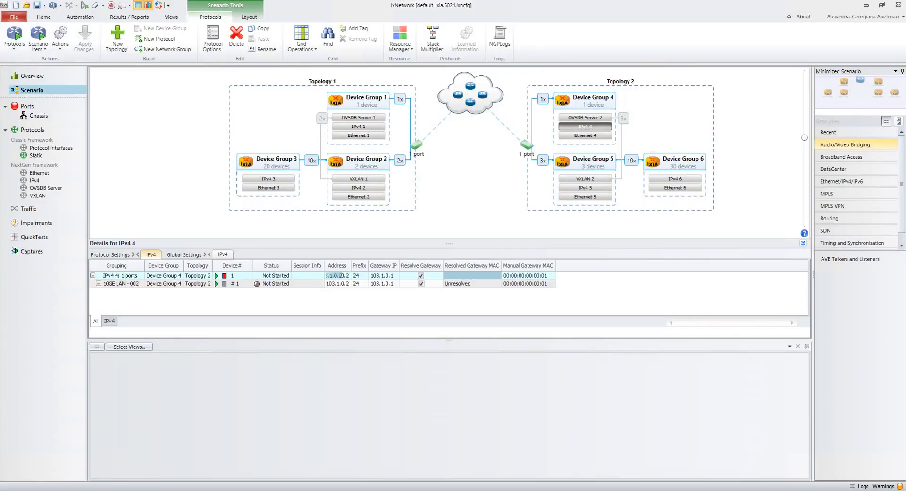
text(192)
text(.168.)
text(60.2)
key(Return)
Set the IPv4 4 prefix to 16 and gateway IP to 192.168.95.1, widening the gateway column.
click(366, 276)
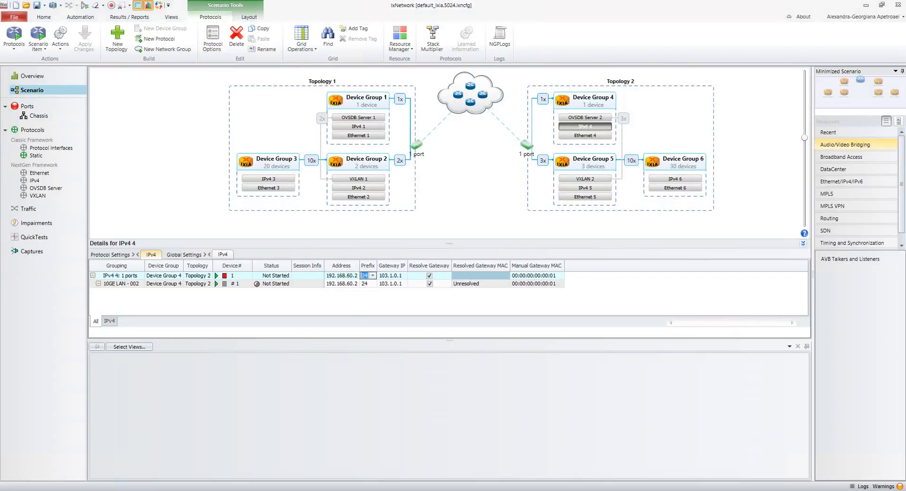
text(16)
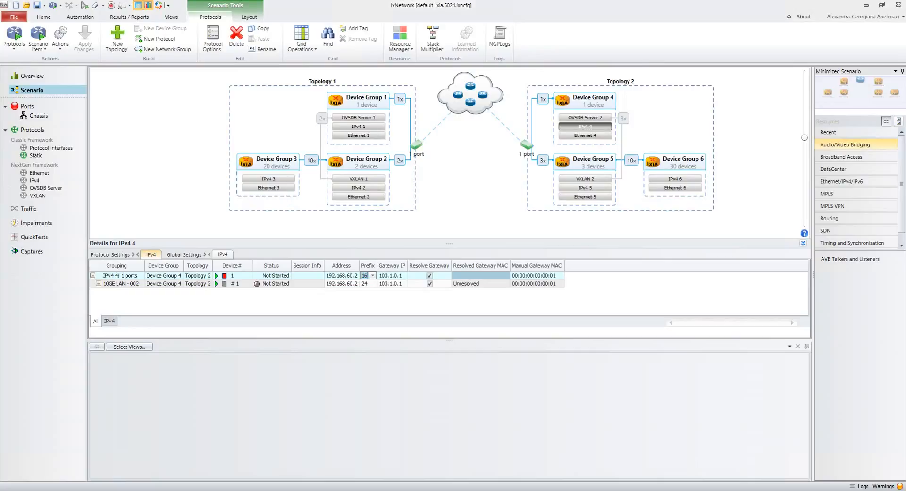
key(Return)
click(392, 276)
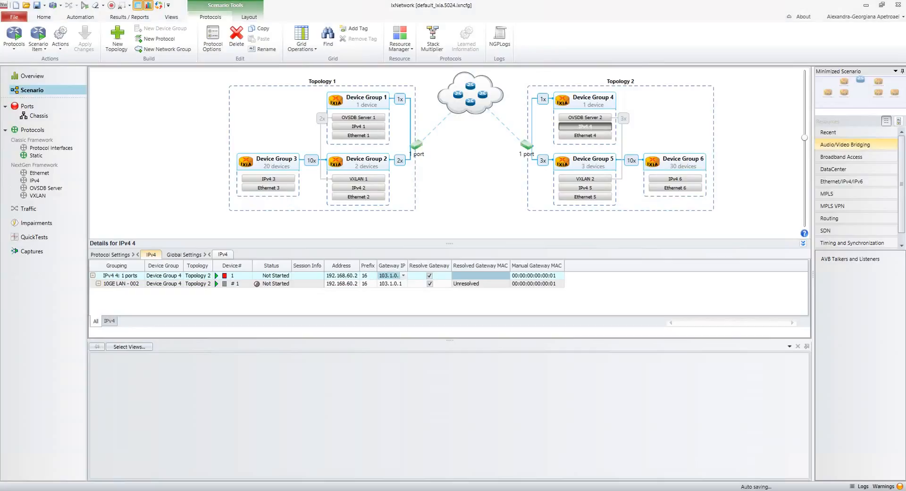
text(192.168.95)
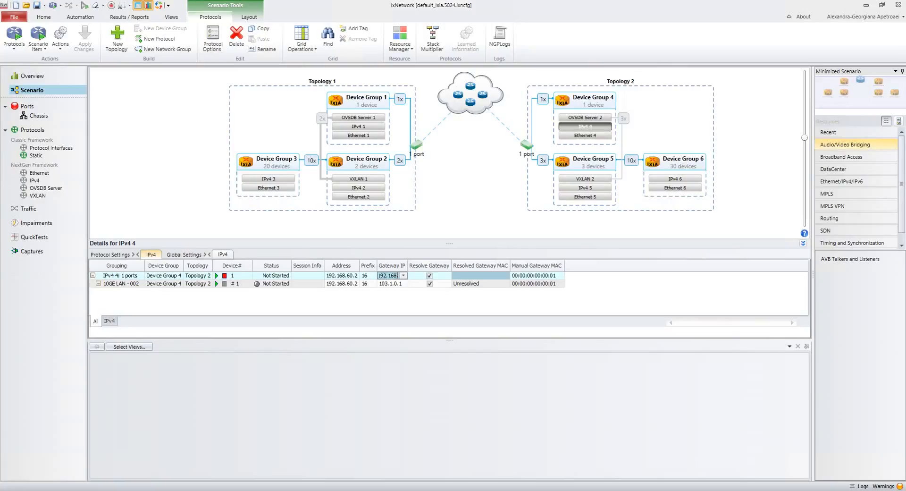
text(.1)
key(Return)
drag(409, 265, 440, 265)
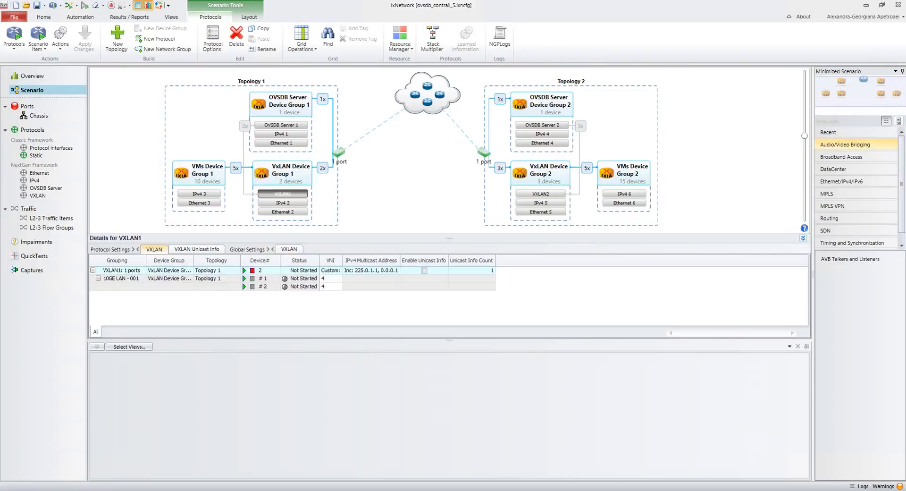
Review the IPv4 addresses, prefixes and gateways of VxLAN Device Group 1 and VMs Device Group 1.
click(283, 202)
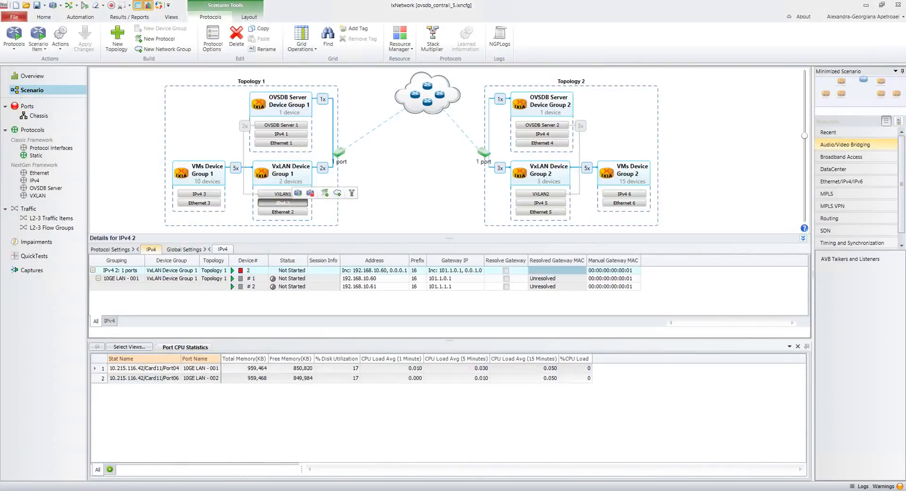
click(199, 194)
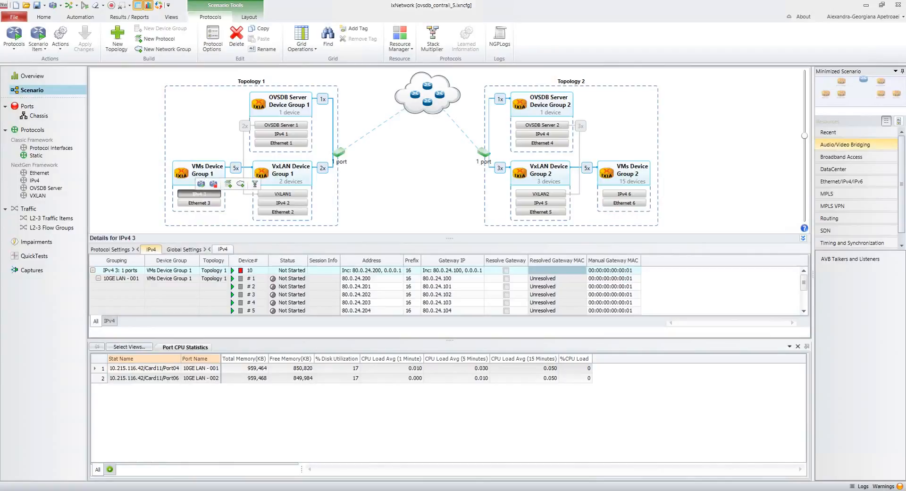
mouse_move(202, 174)
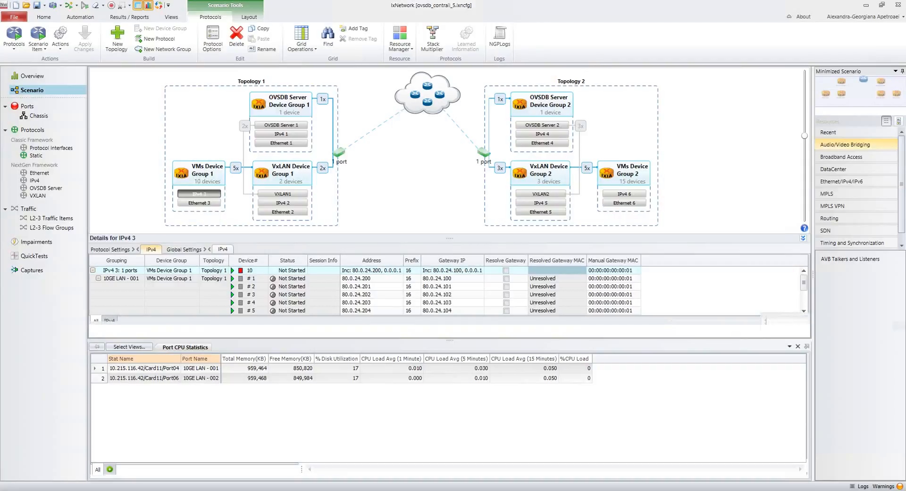
Start the control captures on both 10GE LAN ports and open the 10GE LAN - 001 control capture.
click(33, 270)
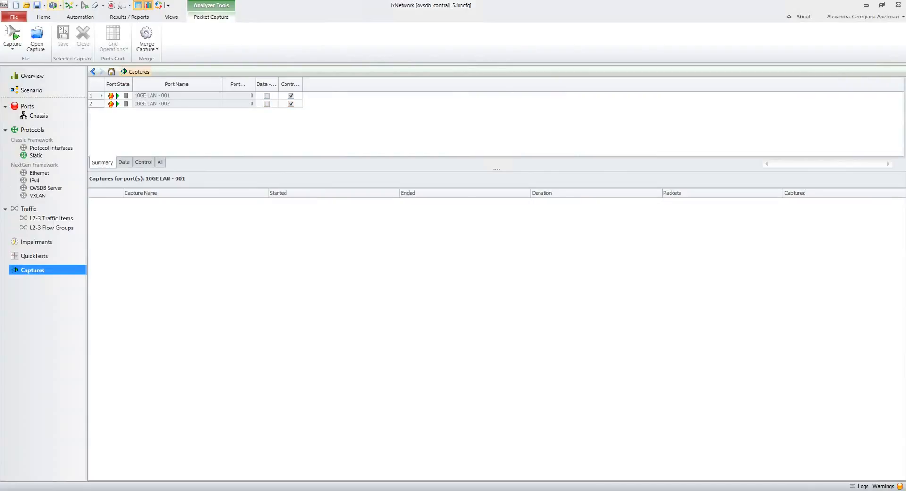
click(84, 5)
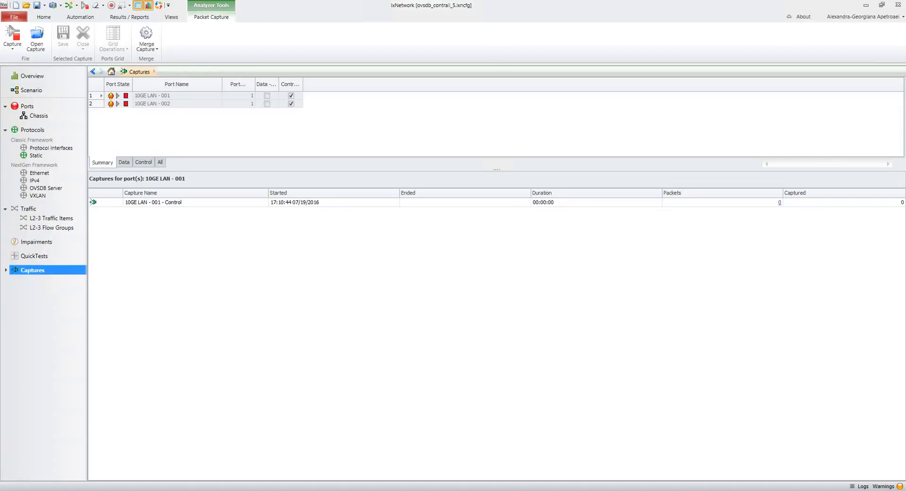
click(291, 96)
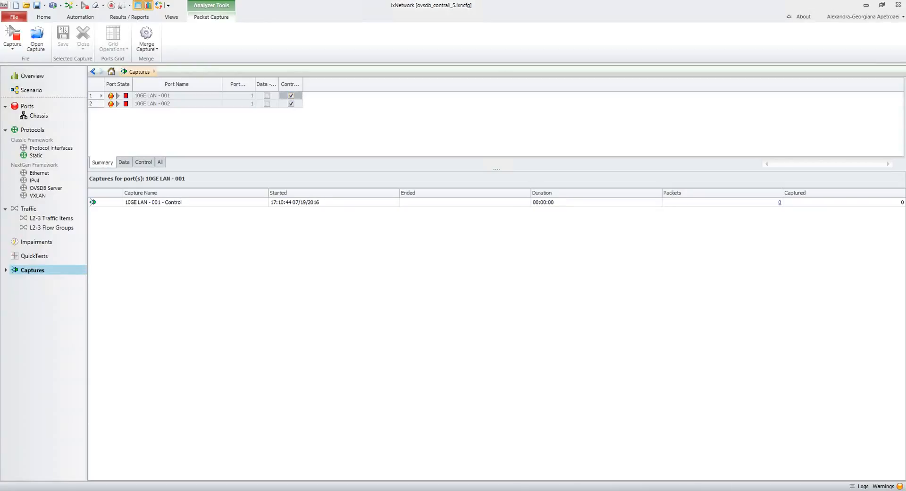
double_click(154, 202)
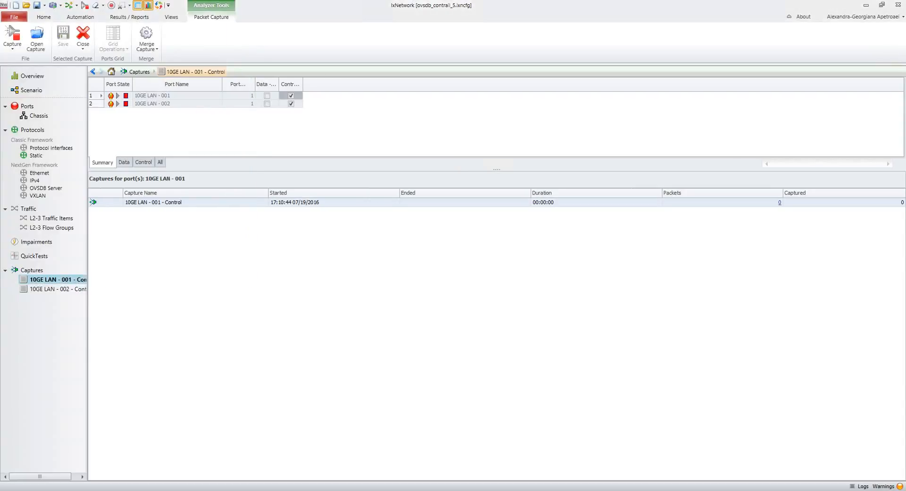
Start Topology 1 in the scenario, then check IPv4 1 and the OVSDB Server sessions in the Protocols Summary.
click(32, 90)
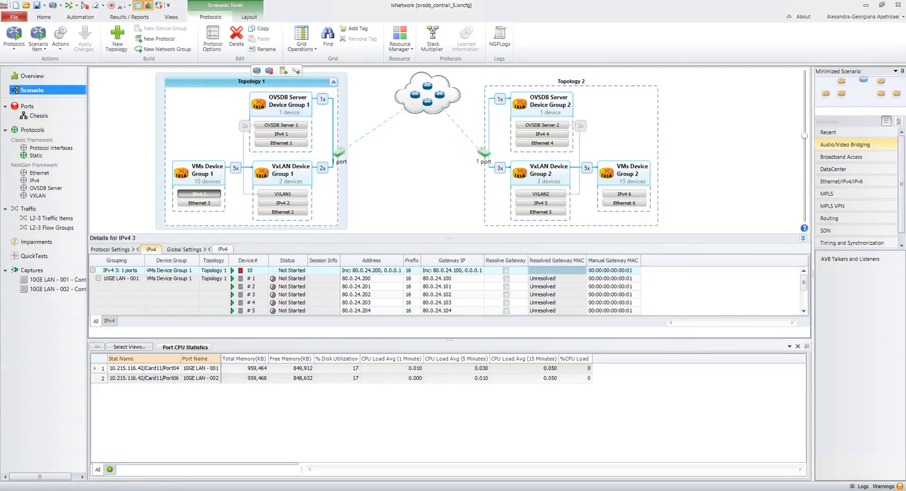
click(251, 82)
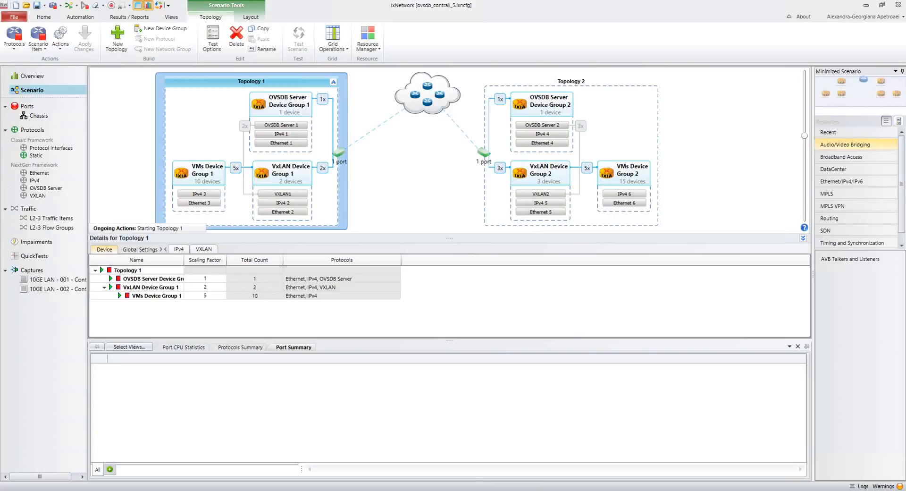
click(281, 134)
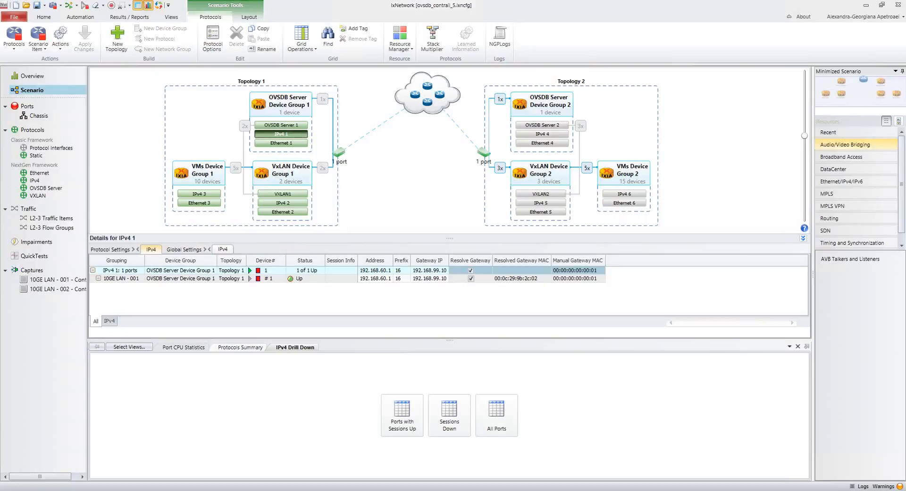
click(241, 347)
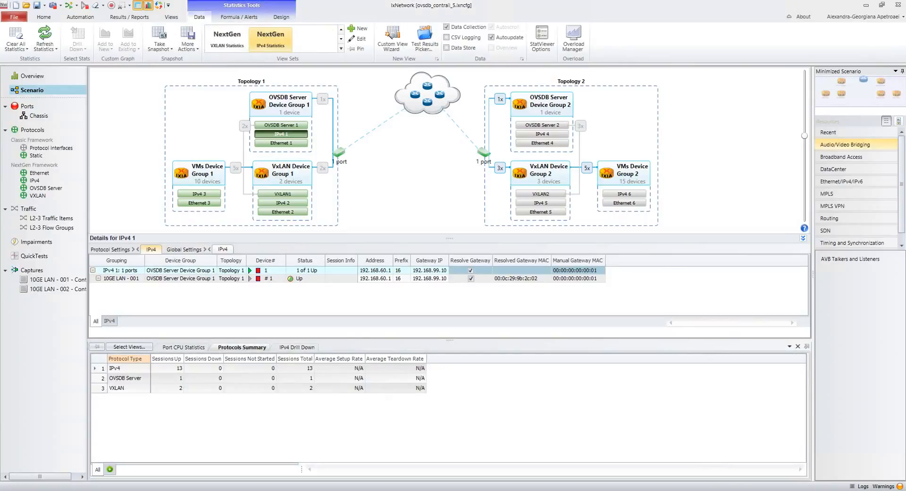
click(167, 378)
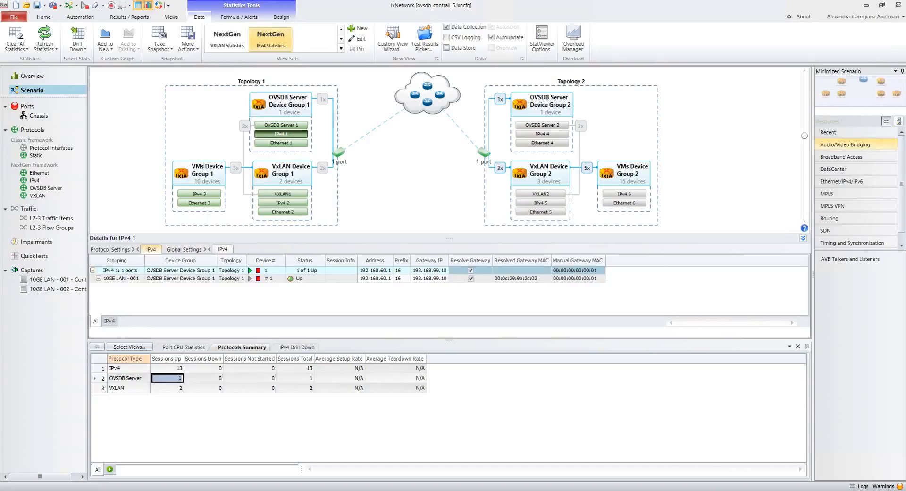
Start Topology 2 and check the OVSDB Server sessions up in the Protocols Summary.
click(571, 82)
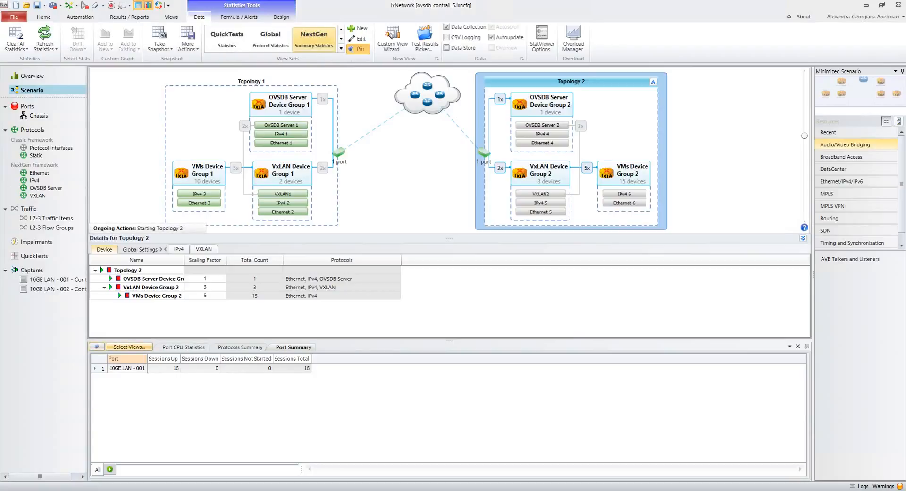
click(241, 347)
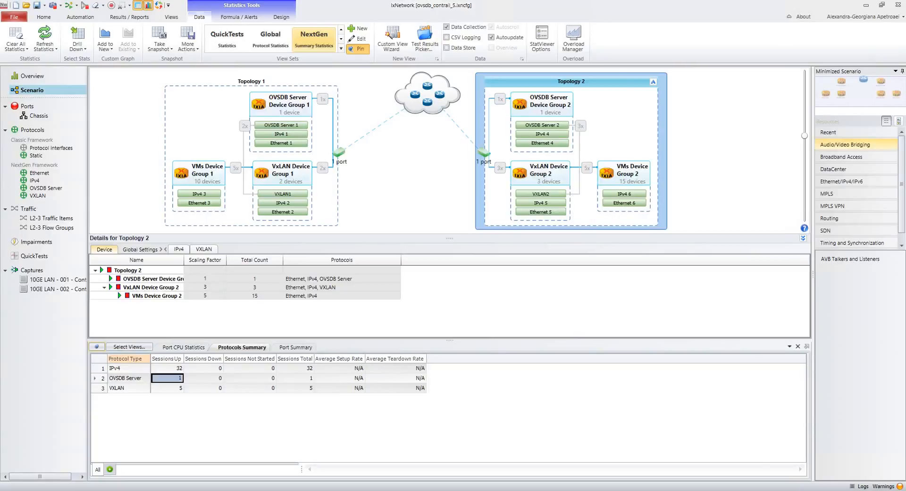
click(128, 378)
click(168, 378)
Drill down the OVSDB Server statistics per port, refresh them, and examine Monitor Rx and Update Tx for 10GE LAN - 001.
right_click(181, 378)
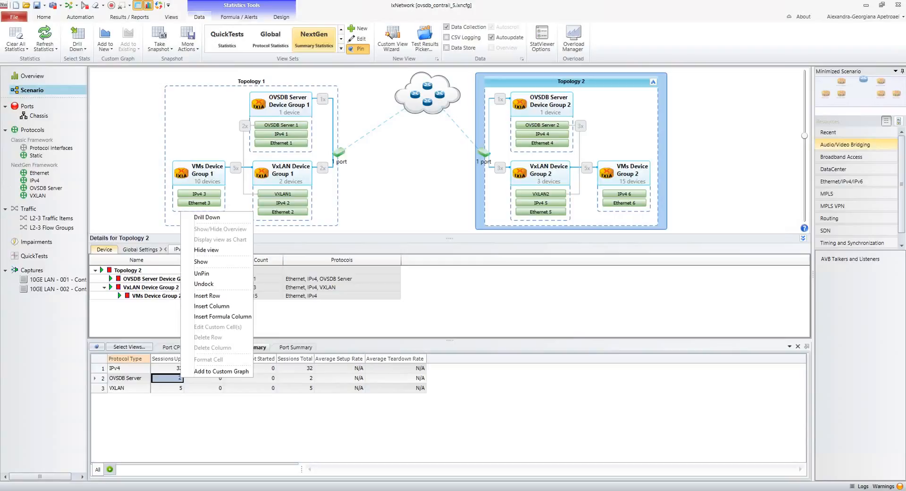
mouse_move(208, 218)
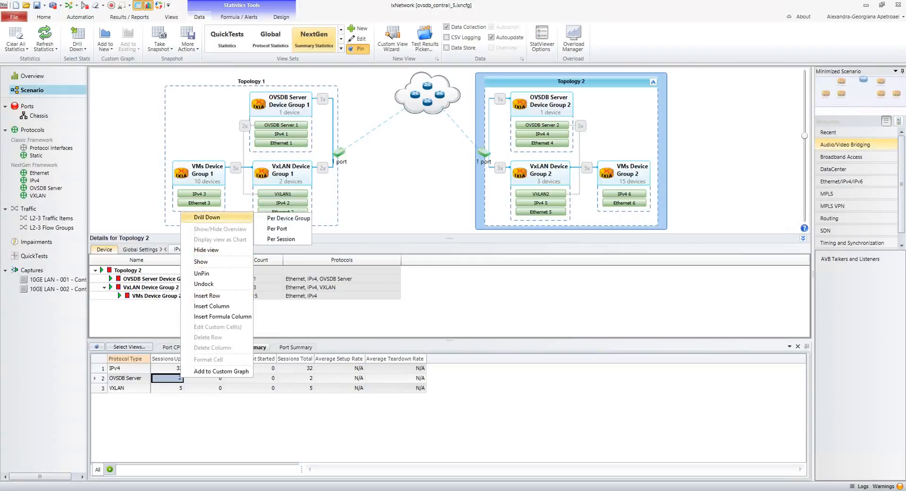
click(277, 228)
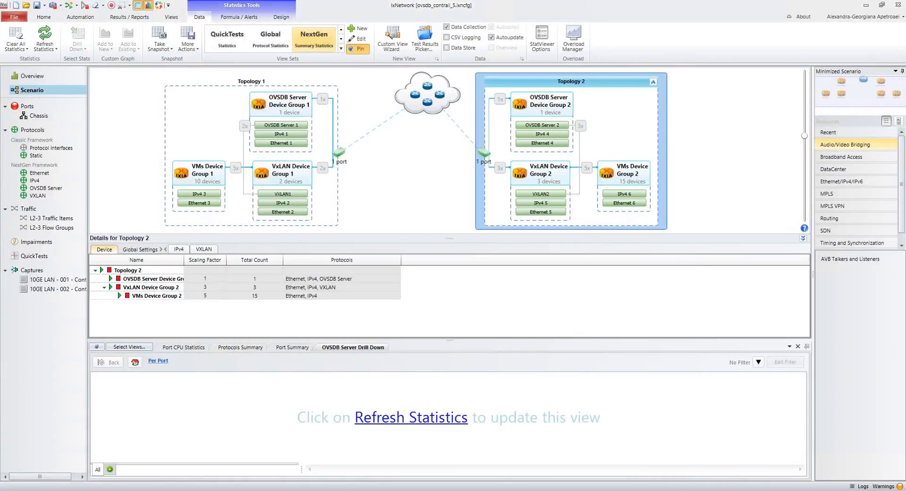
click(411, 418)
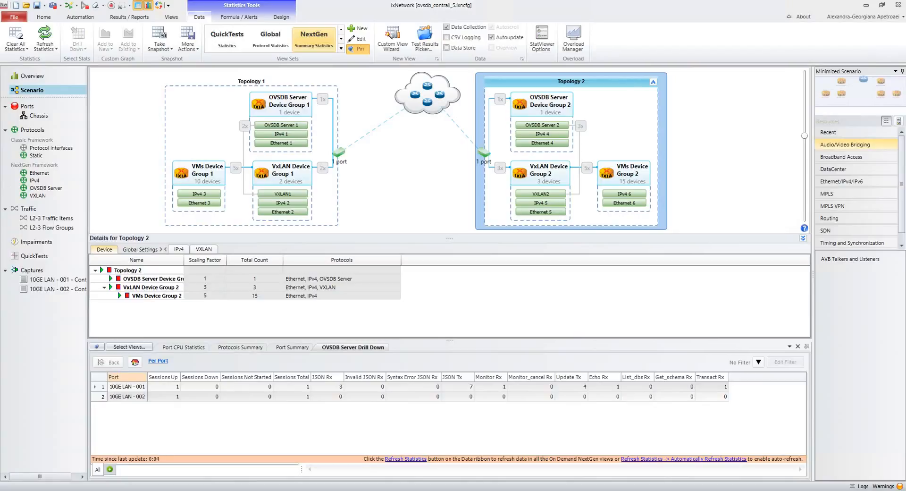
click(127, 387)
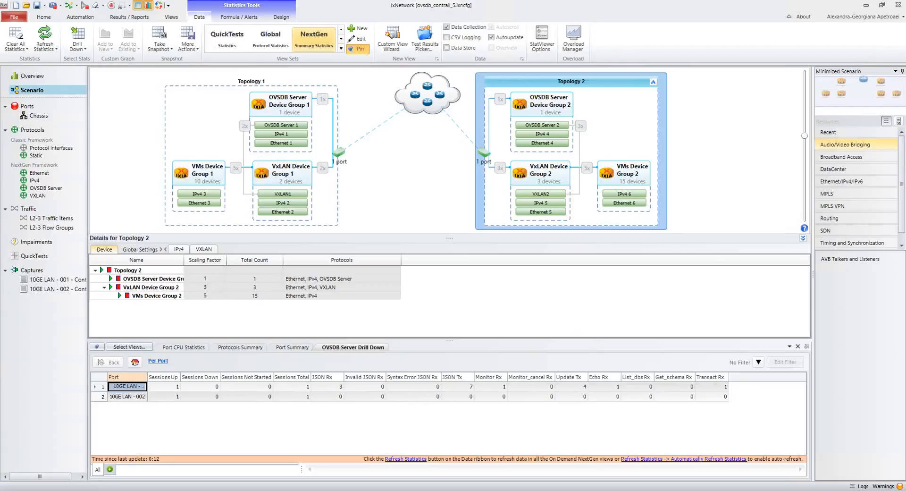
click(491, 386)
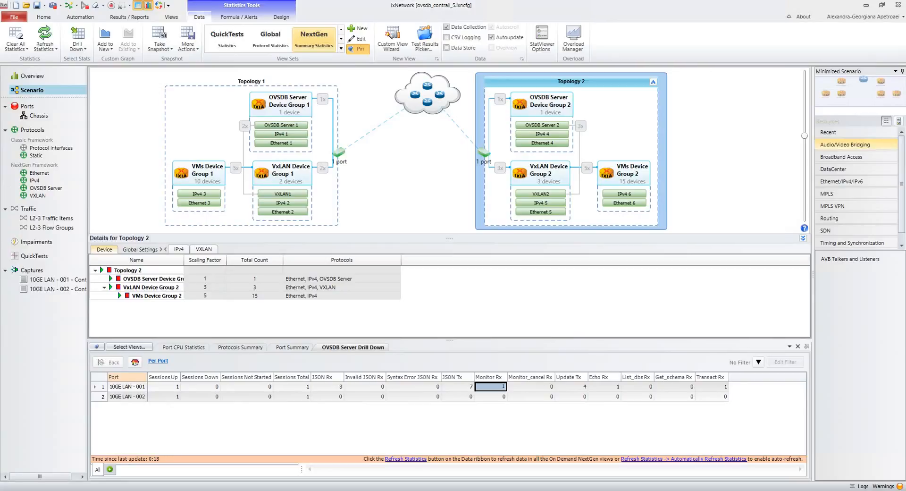
click(572, 387)
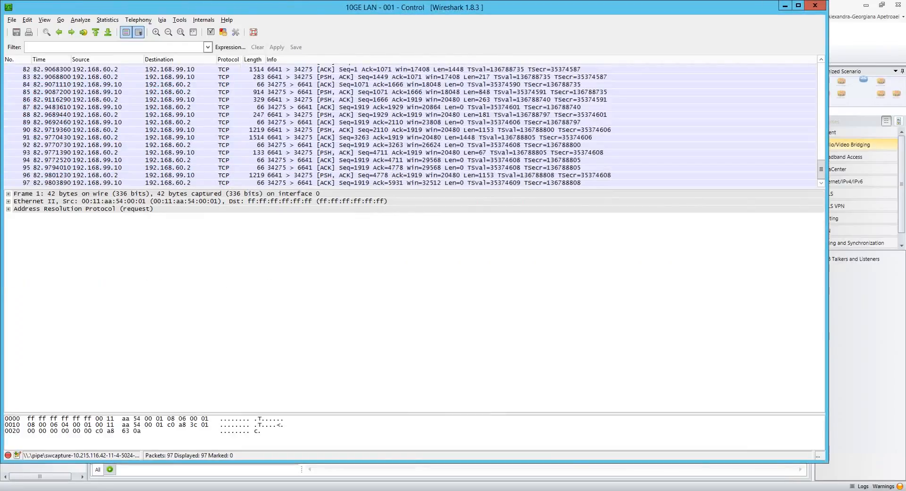
Switch to the 10GE LAN - 001 control capture in Wireshark and follow the TCP stream of packet 84 between 192.168.99.10 and 192.168.60.2.
click(391, 115)
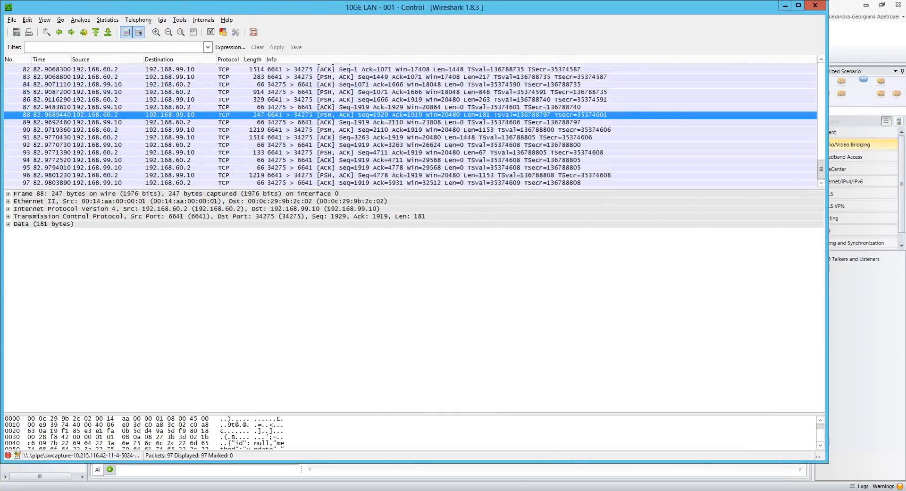
scroll(289, 143, up, 3)
right_click(290, 143)
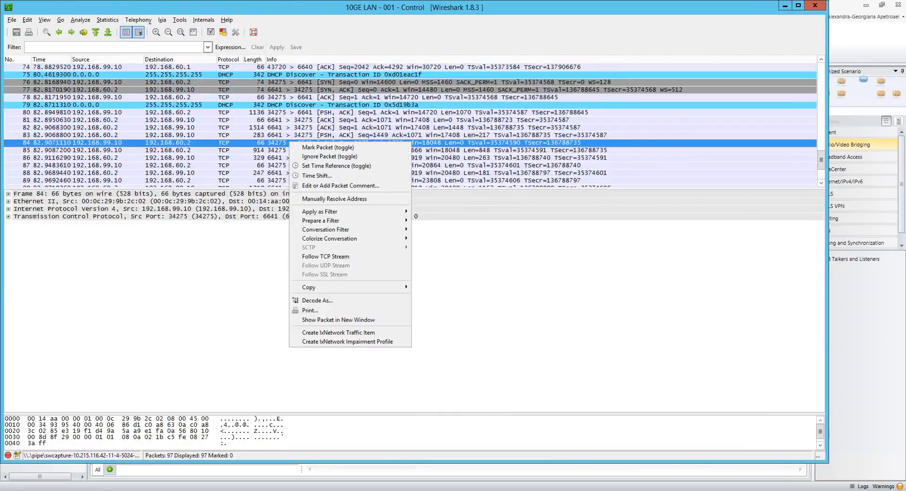
click(325, 256)
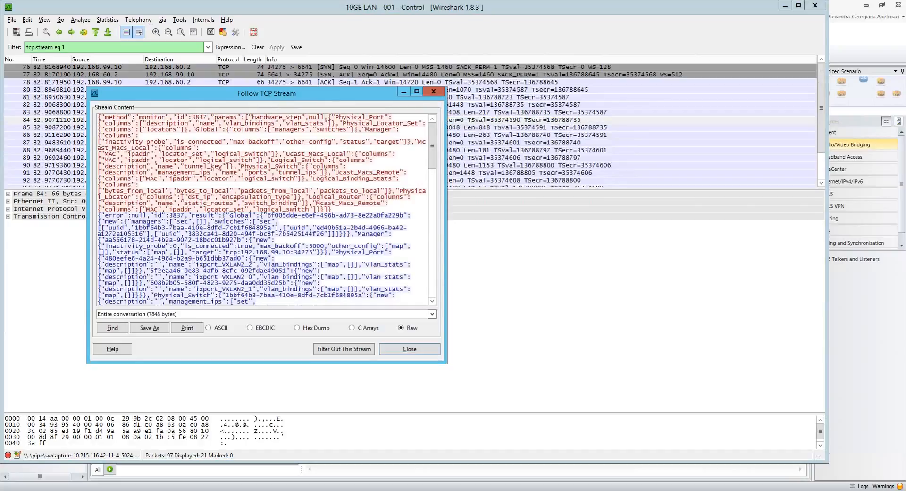
Highlight the hardware_vtep monitor request and its reply in the TCP stream content.
drag(98, 117, 329, 209)
click(249, 233)
scroll(262, 210, down, 4)
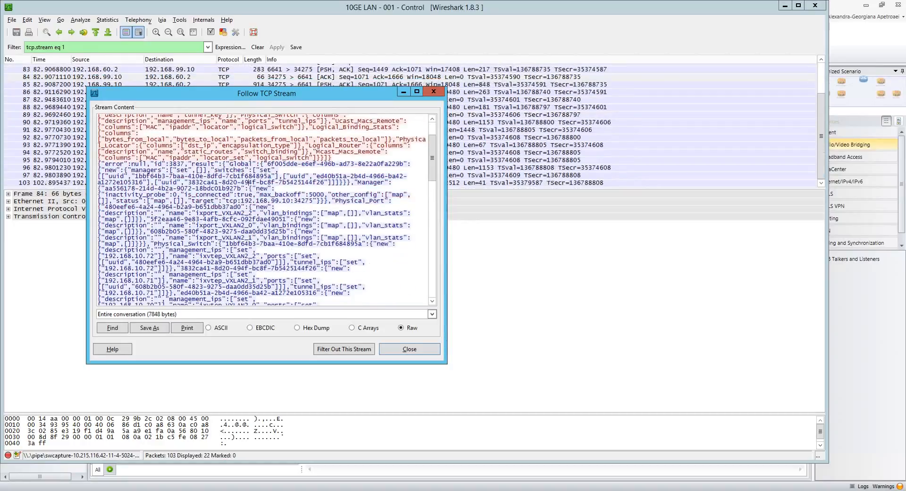
scroll(262, 210, up, 1)
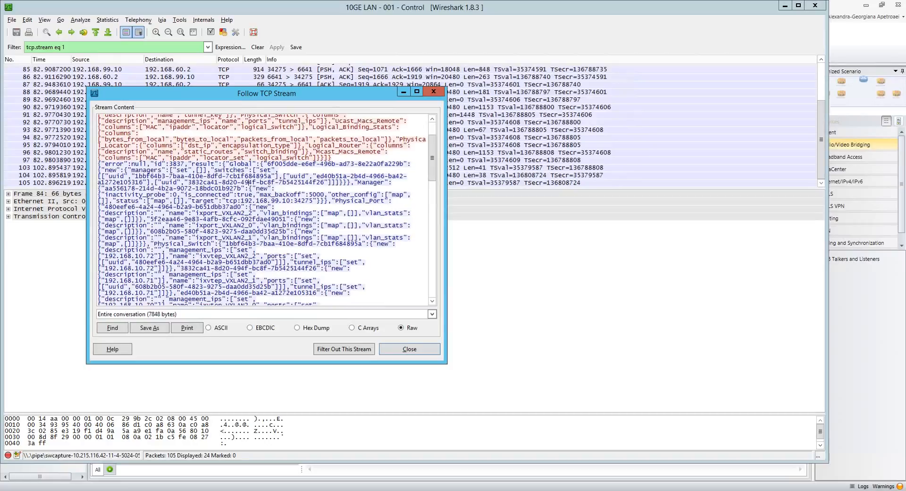
drag(98, 164, 314, 262)
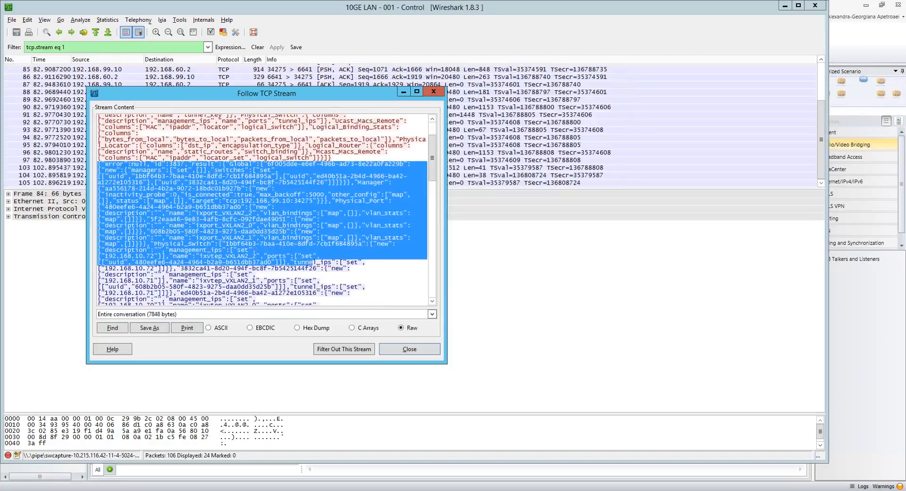
click(196, 250)
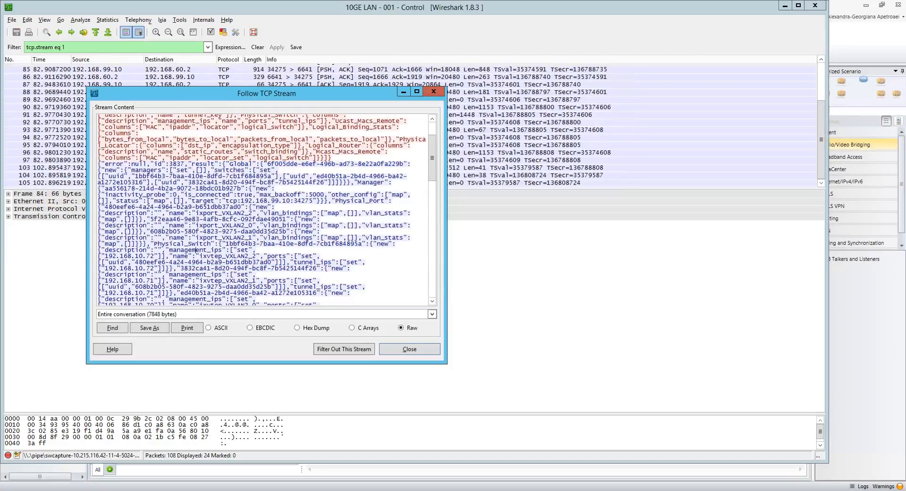
Examine the Physical_Switch name ixvtep_VXLAN2_2 and the Physical_Port name ixport_VXLAN2_2 in the monitor reply.
drag(199, 256, 257, 256)
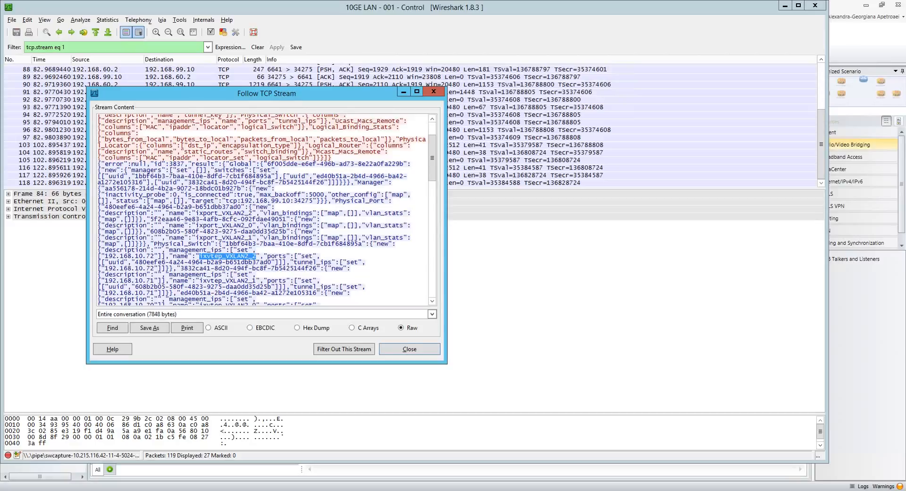
drag(331, 200, 272, 207)
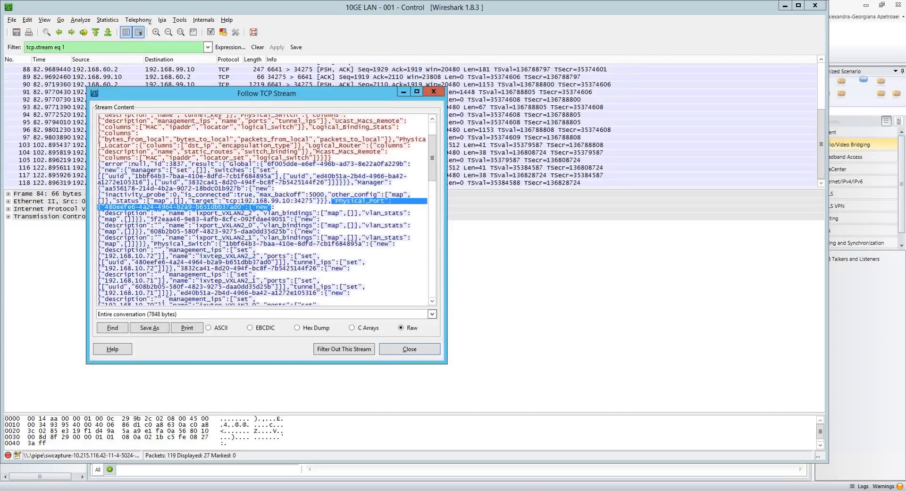
drag(195, 213, 253, 213)
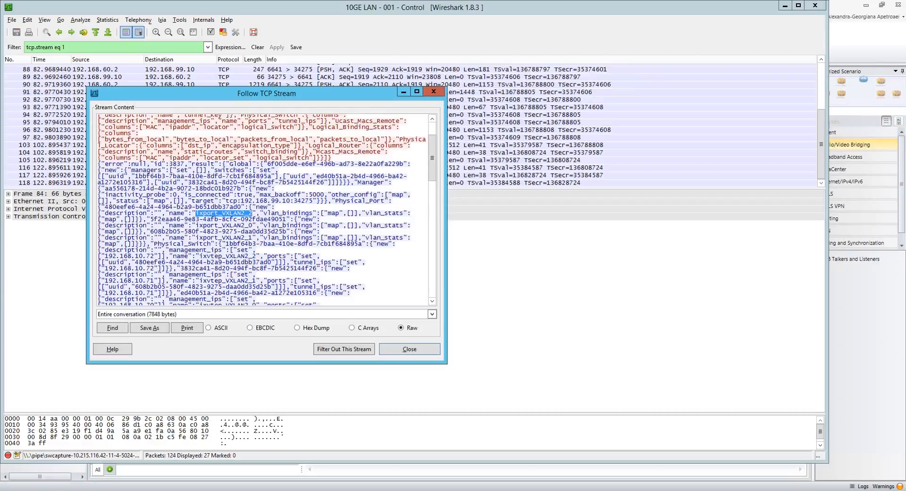
mouse_move(165, 213)
mouse_down()
mouse_move(253, 212)
mouse_move(166, 213)
mouse_up()
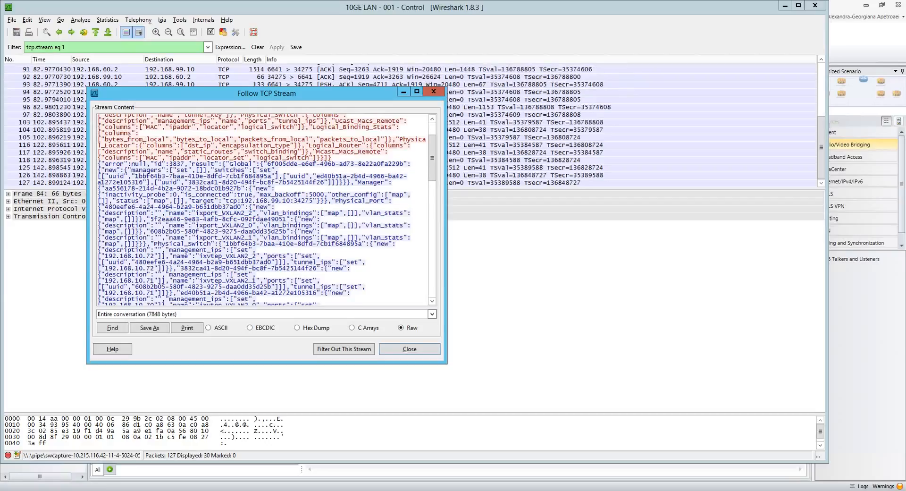
mouse_move(225, 213)
mouse_down()
mouse_move(248, 213)
mouse_move(199, 213)
mouse_move(222, 212)
mouse_up()
drag(245, 213, 252, 213)
click(249, 256)
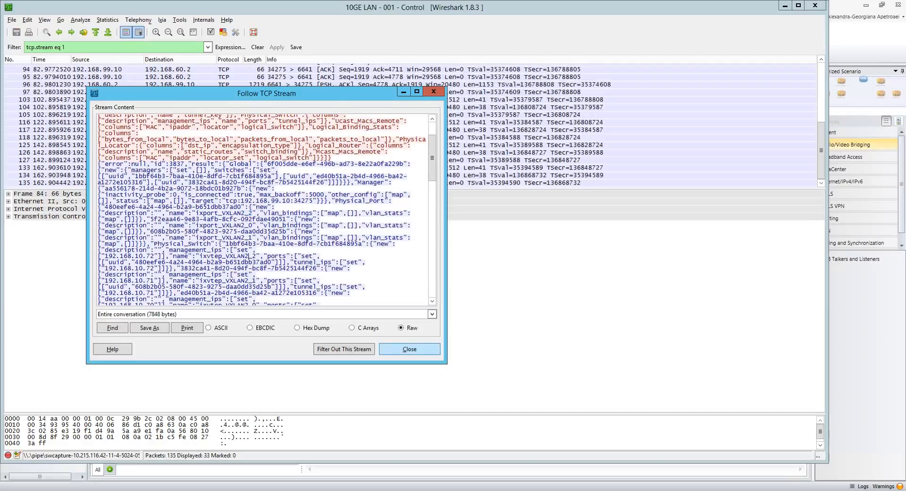
Close the TCP stream, minimize Wireshark, and point out VXLAN1 and VXLAN2 in the IxNetwork scenario.
click(410, 349)
click(785, 6)
click(283, 194)
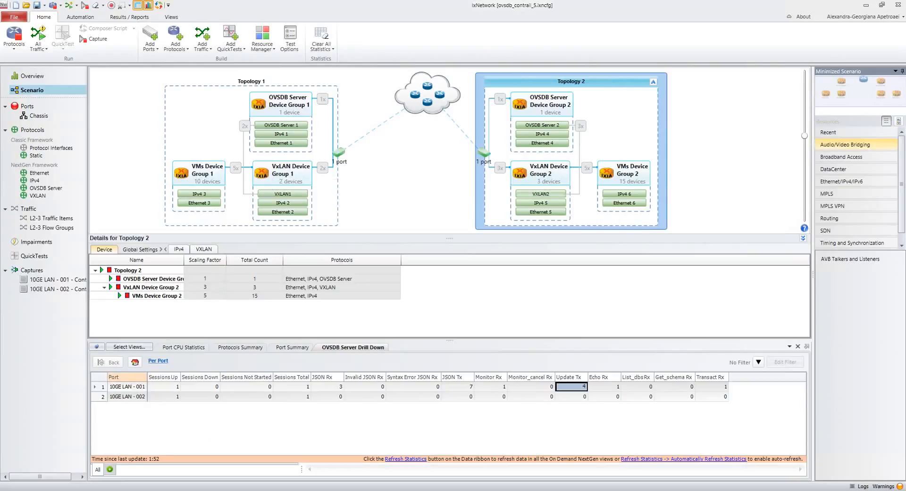
click(543, 194)
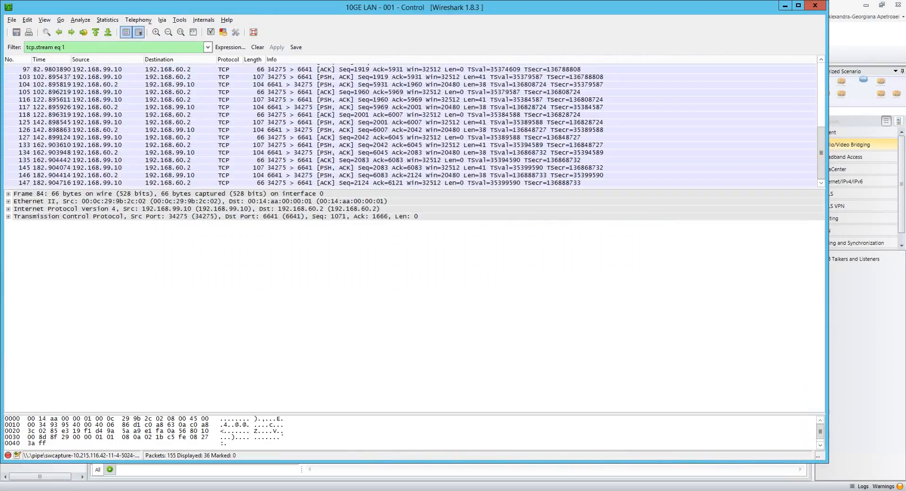
Follow the TCP stream of packet 145 in Wireshark, enlarge the stream window, and highlight the hardware_vtep transact request.
right_click(265, 138)
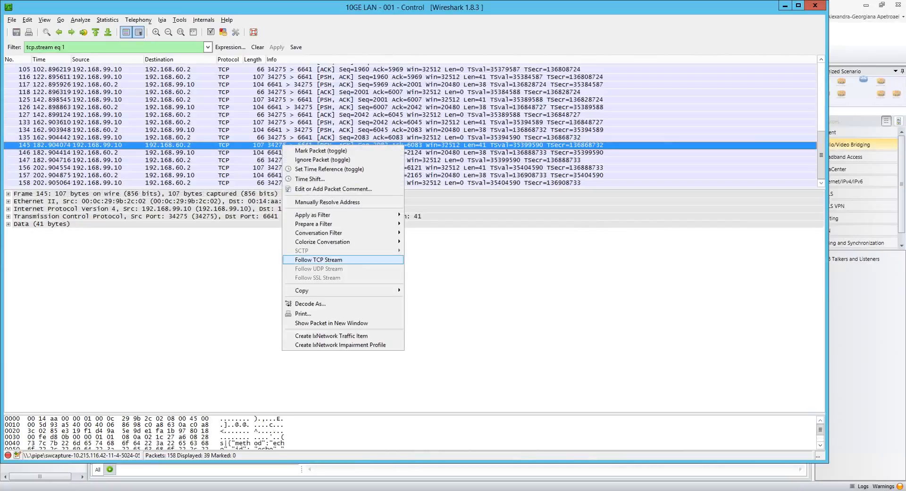
click(307, 258)
drag(373, 289, 374, 422)
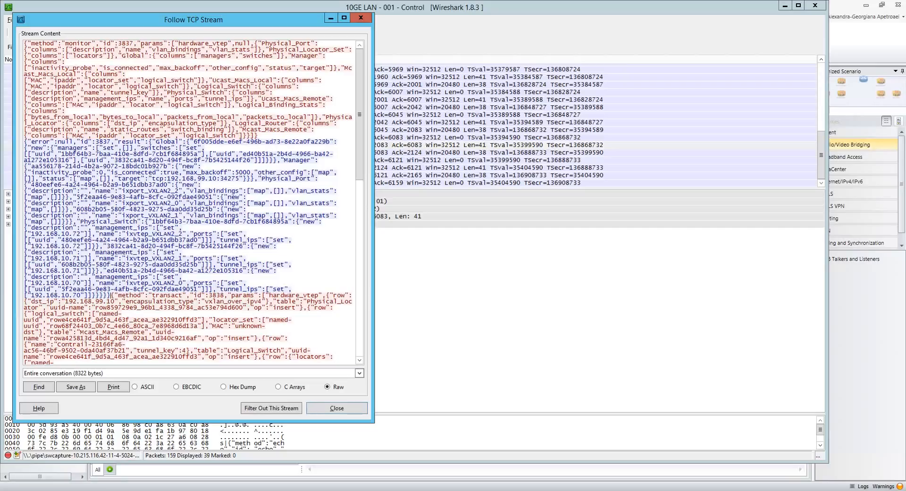
drag(110, 295, 122, 344)
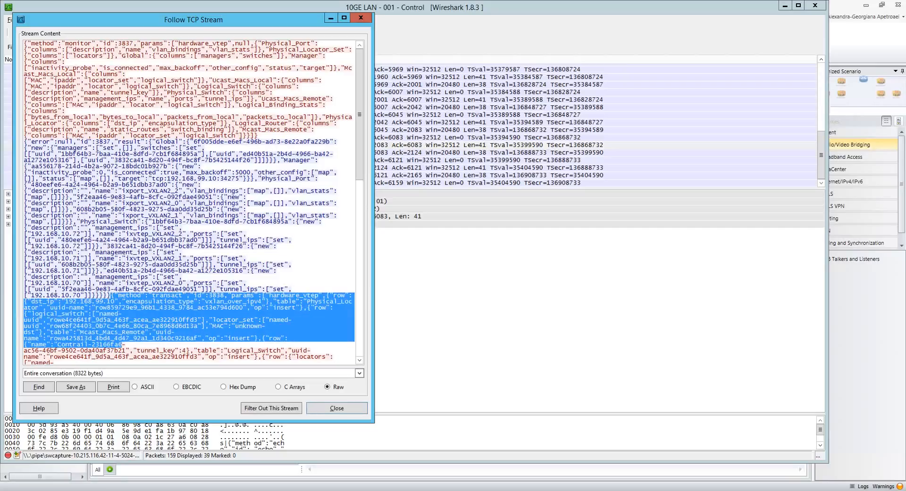
Highlight the transact method and the Mcast_Macs_Remote and Logical_Switch table names in the controller's request.
click(156, 283)
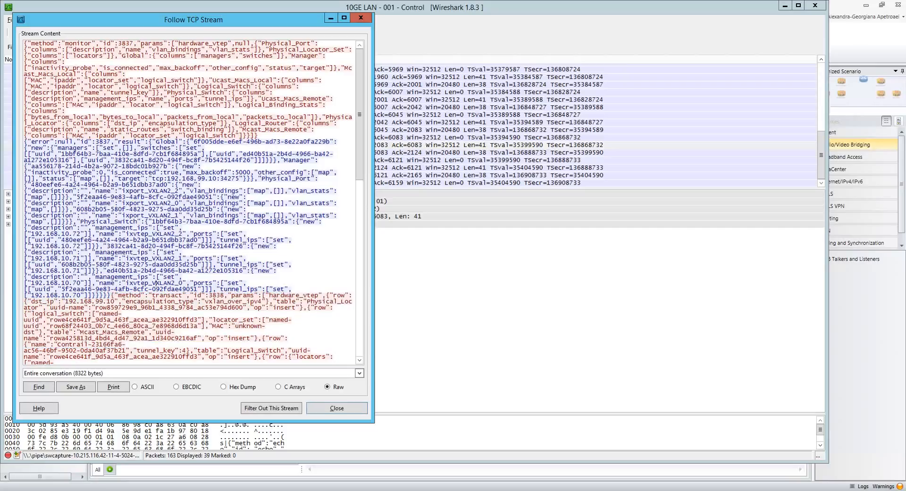
double_click(167, 295)
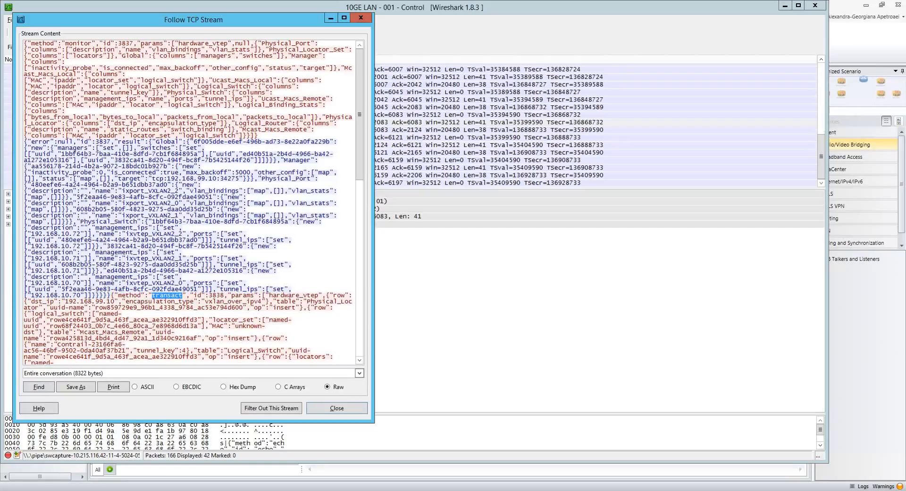
scroll(188, 202, down, 6)
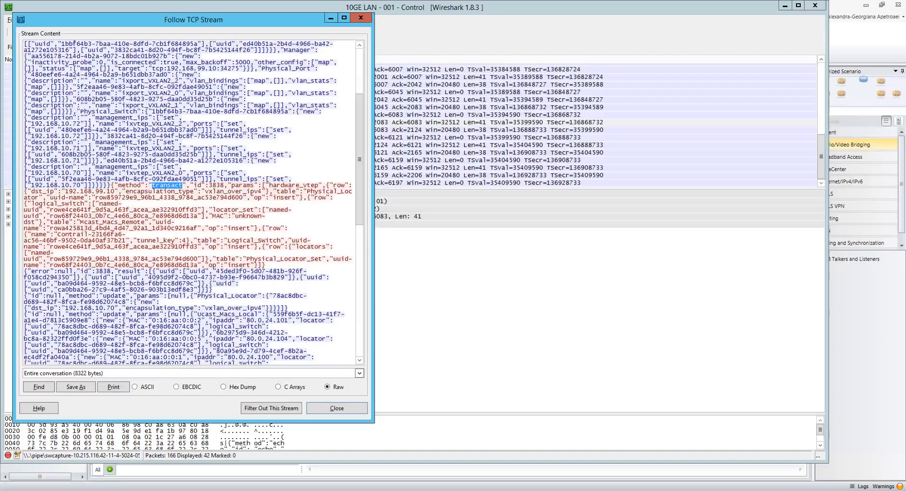
drag(80, 222, 145, 222)
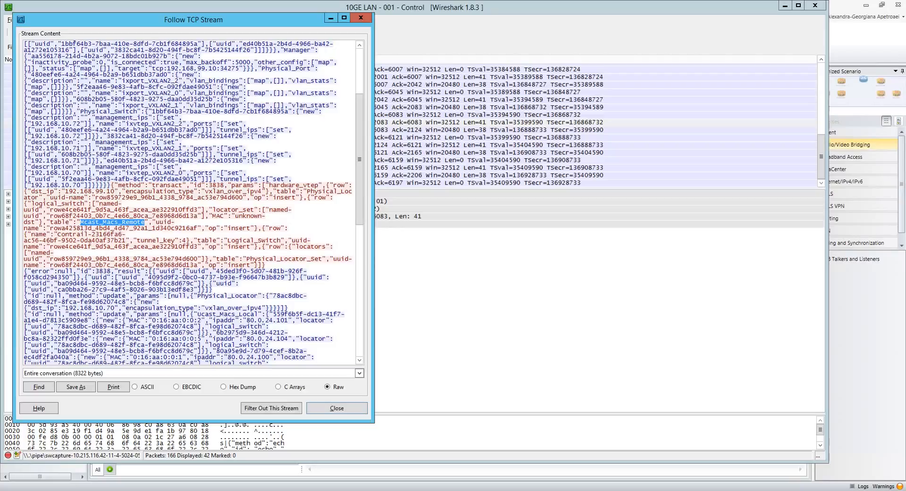
drag(228, 240, 280, 241)
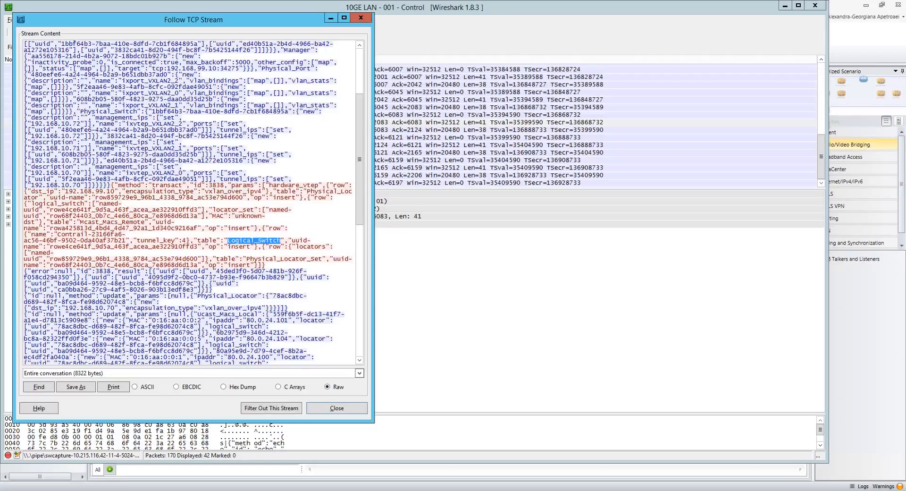
Highlight the Contrail logical switch name and its tunnel_key entry in the transact request.
drag(24, 234, 187, 240)
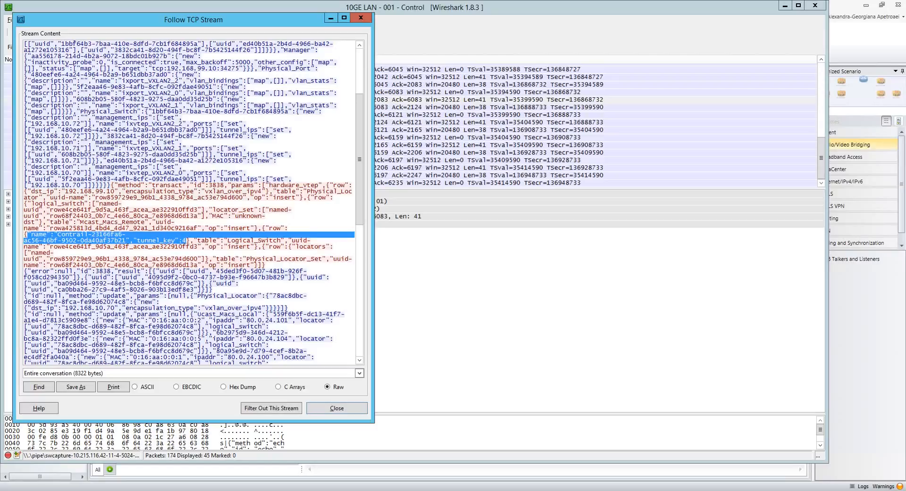
click(169, 241)
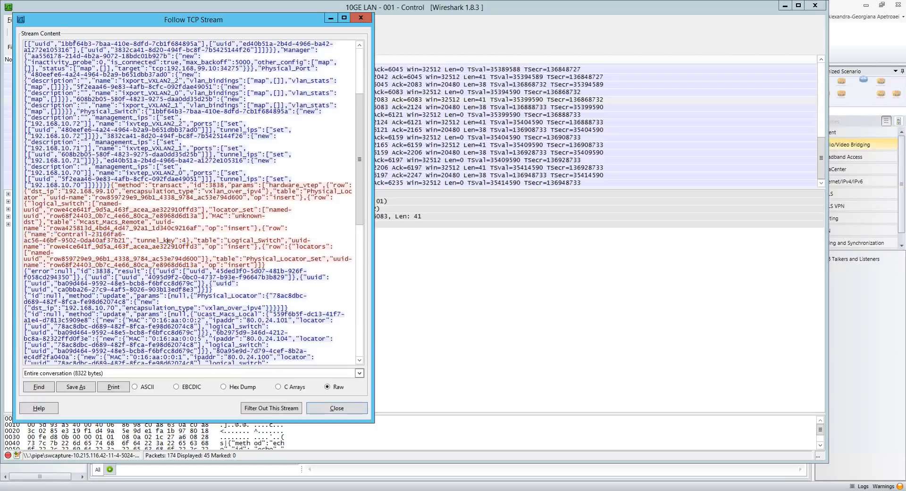
drag(134, 240, 187, 241)
scroll(188, 236, down, 6)
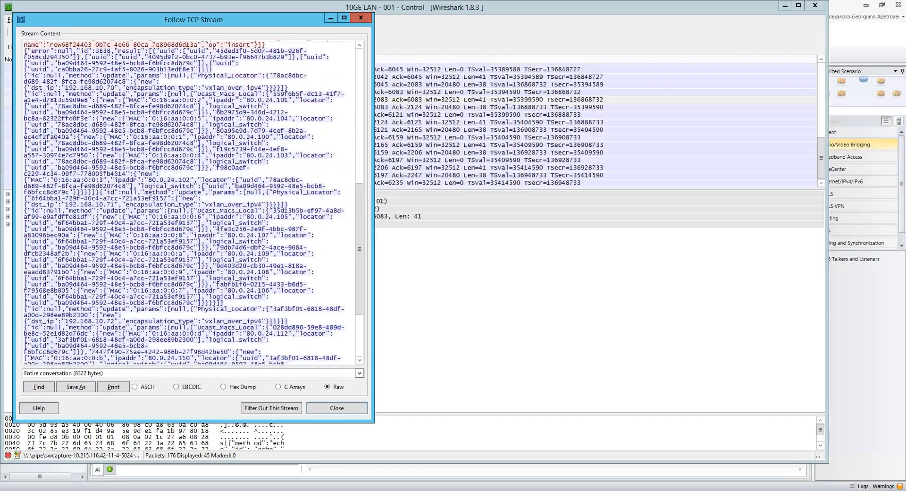
scroll(188, 236, up, 5)
click(103, 246)
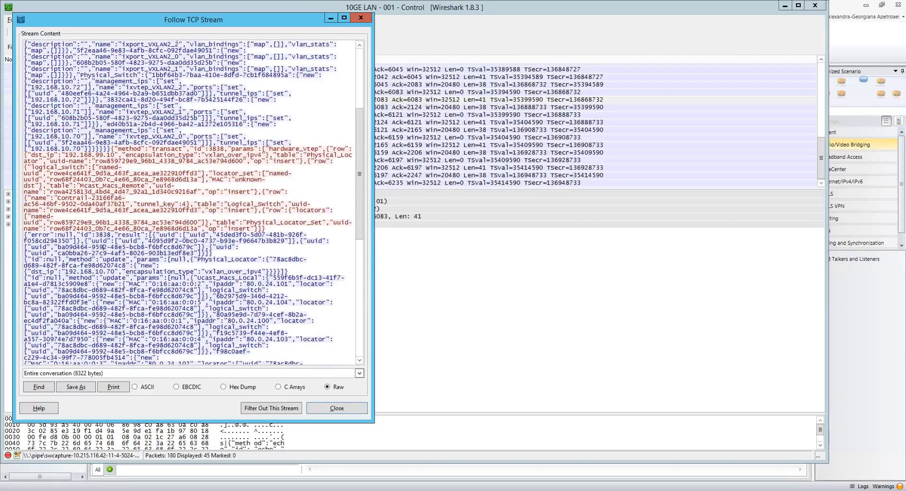
drag(133, 204, 187, 204)
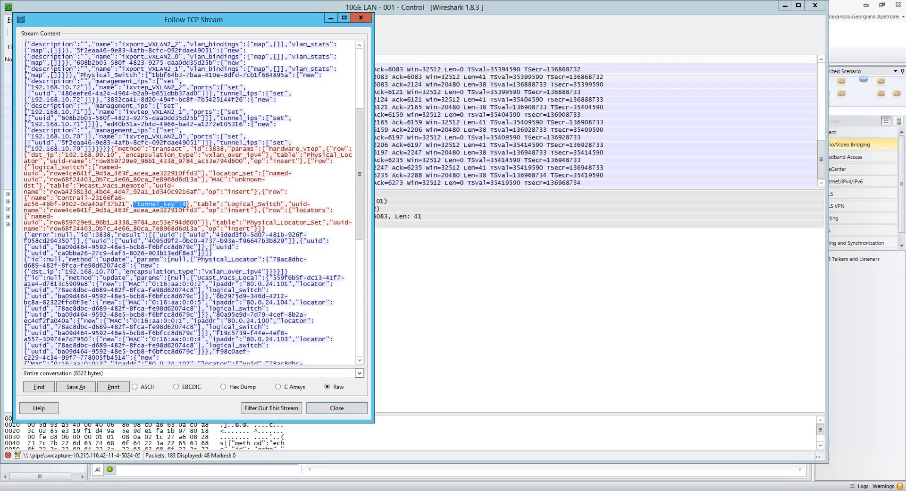
drag(286, 204, 23, 197)
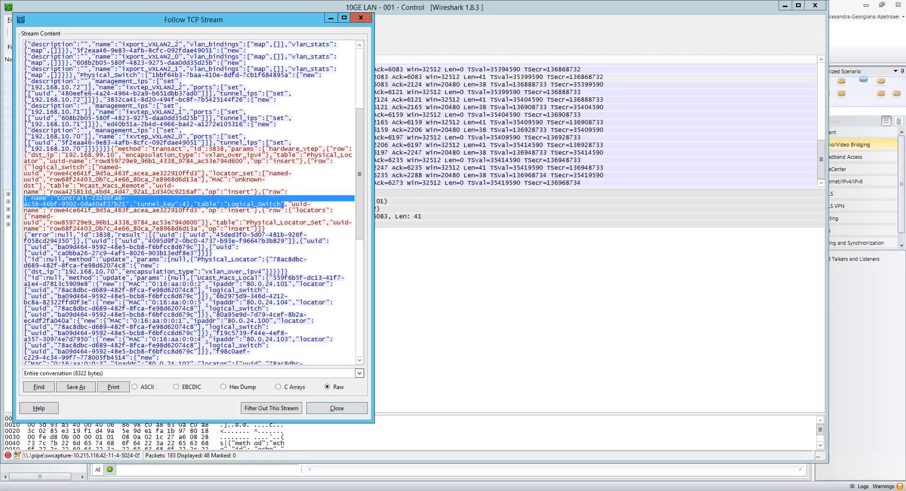
drag(133, 204, 194, 204)
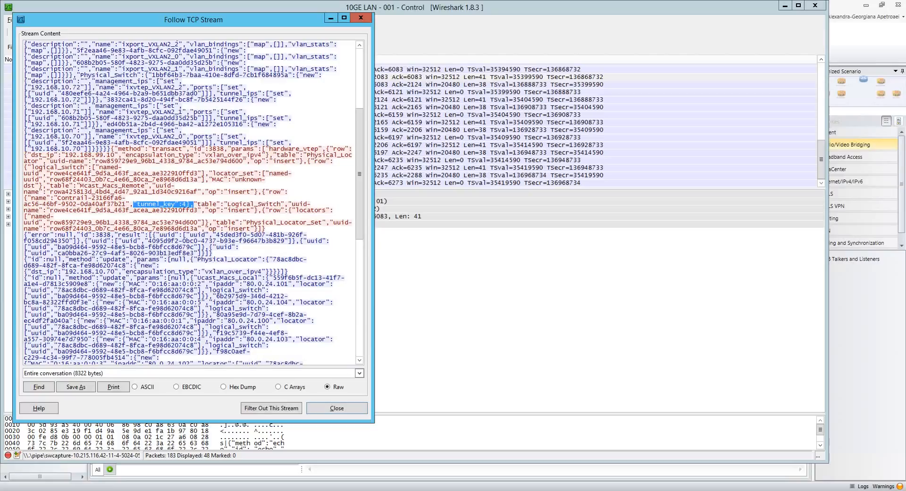
Highlight Ucast_Macs_Local in the first MAC update message, along with its first MAC and ipaddr pair.
scroll(189, 203, down, 2)
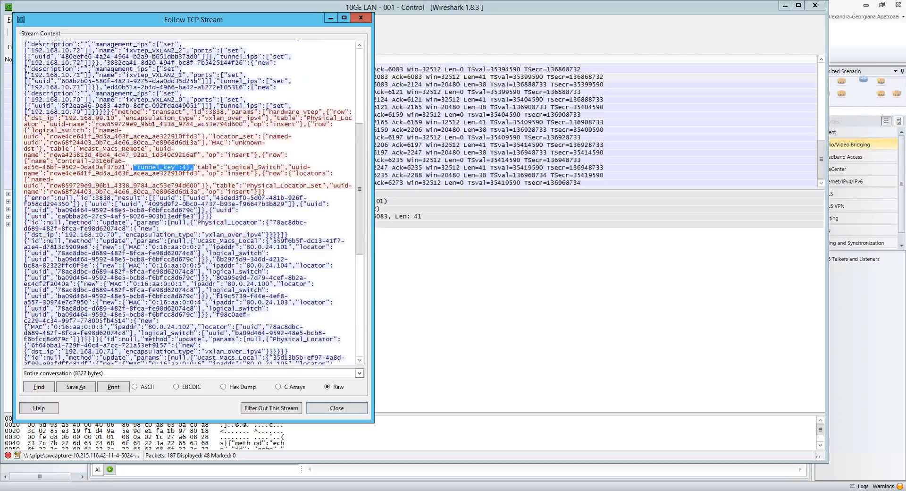
drag(197, 240, 257, 241)
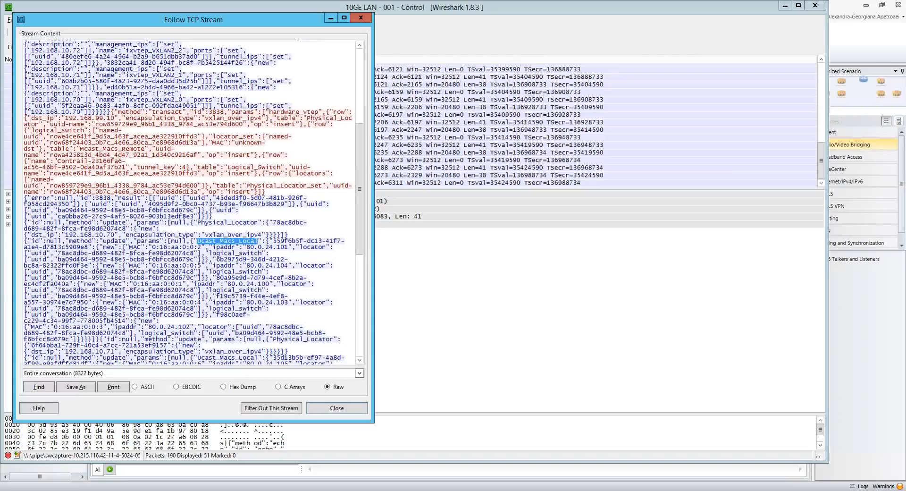
drag(148, 247, 292, 247)
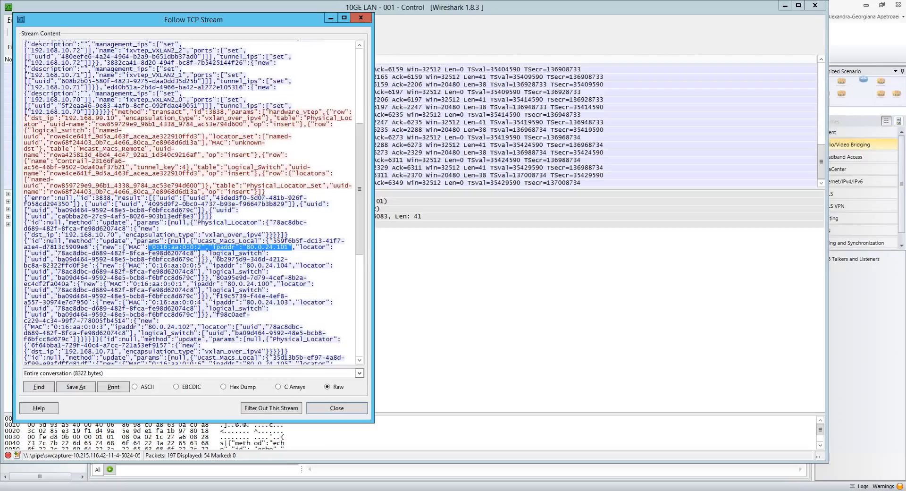
Switch to IxNetwork and check the VM IP and MAC addresses in IPv4 6 and Ethernet 6 of VMs Device Group 2.
key(alt+Tab)
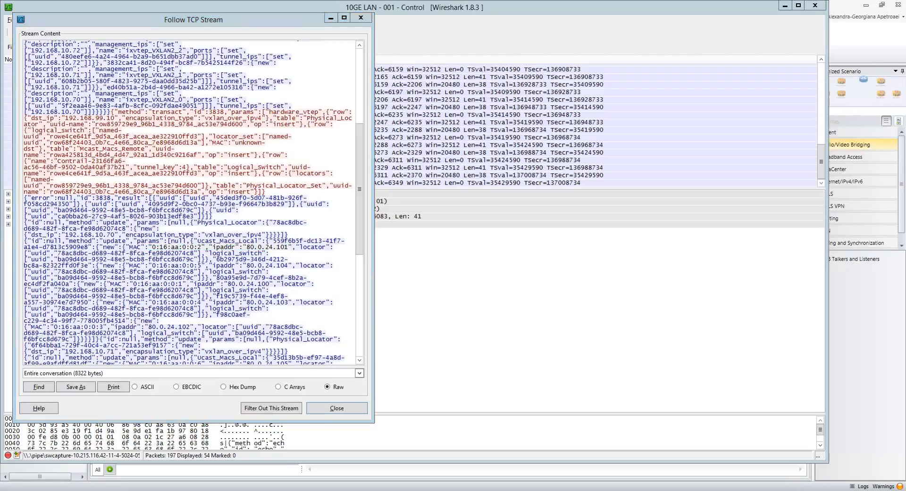
key(alt+F4)
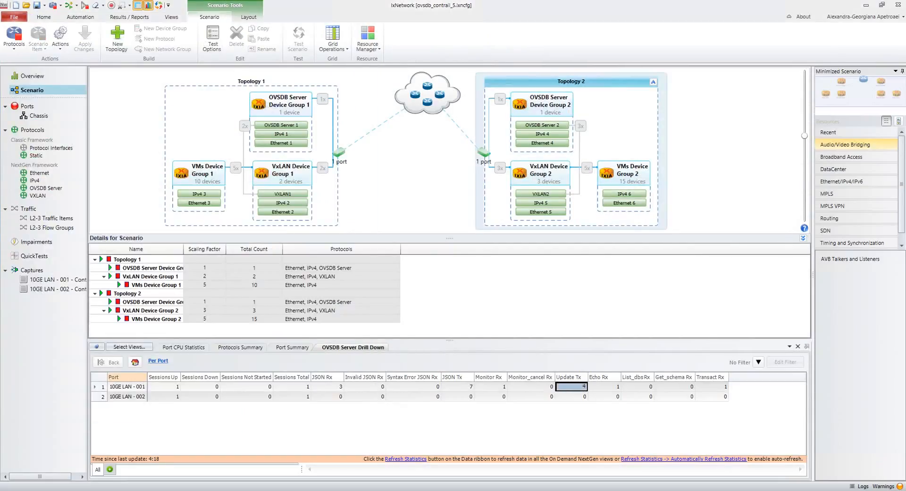
click(617, 194)
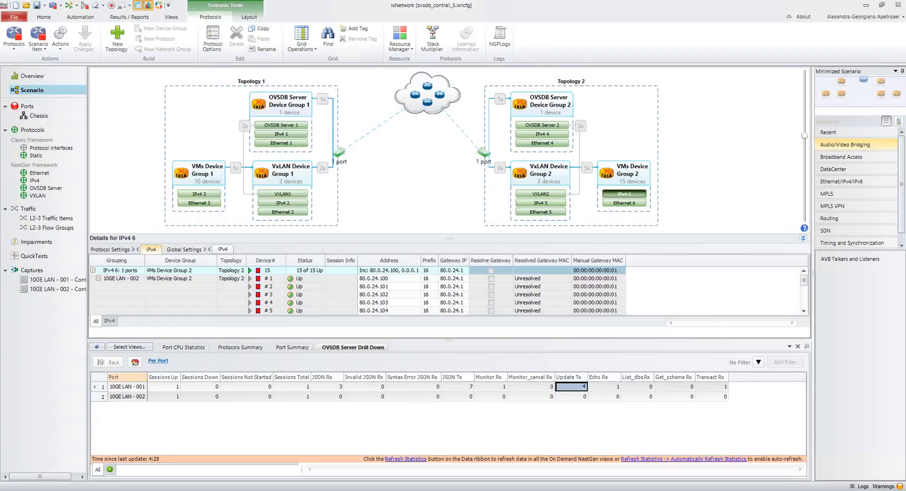
click(388, 287)
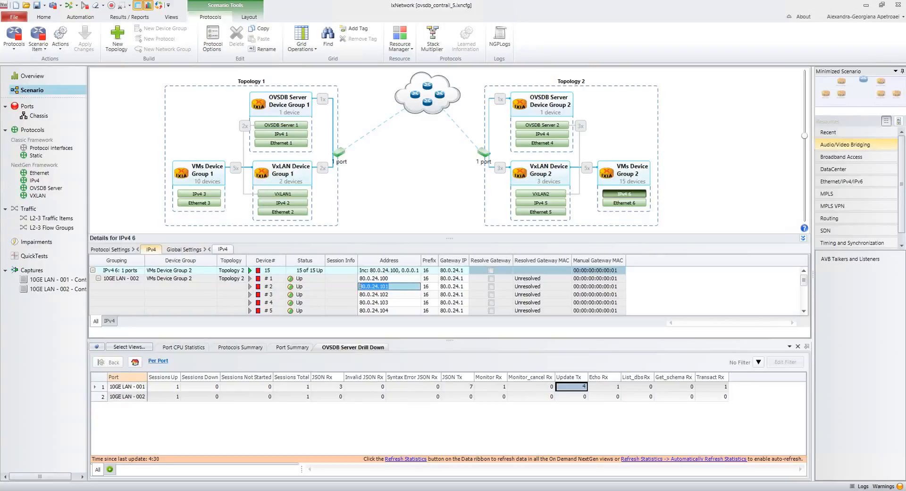
click(624, 203)
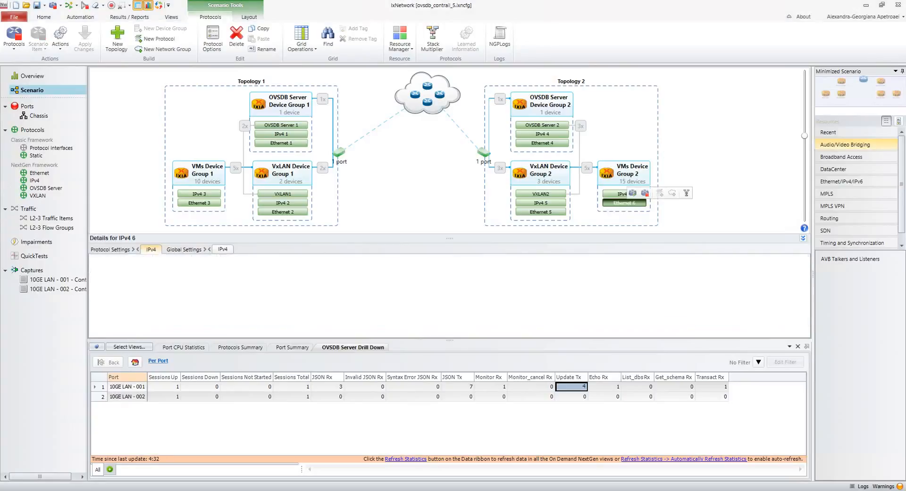
click(351, 286)
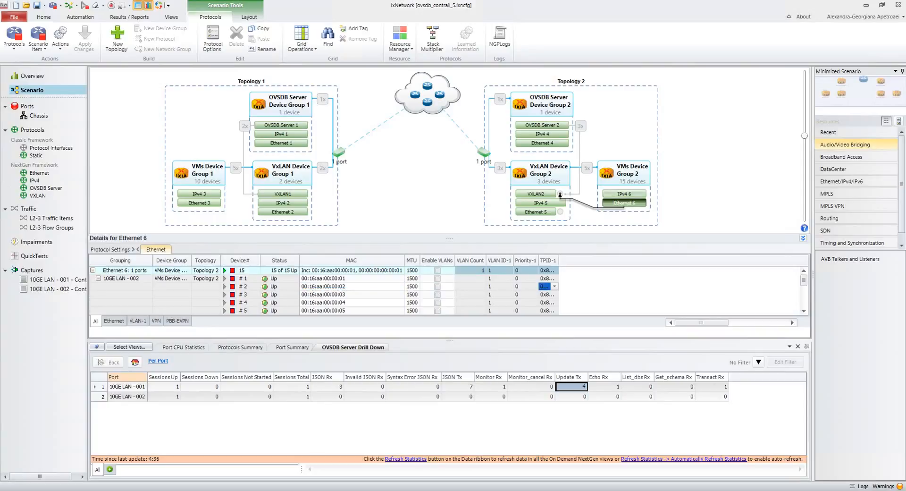
click(624, 194)
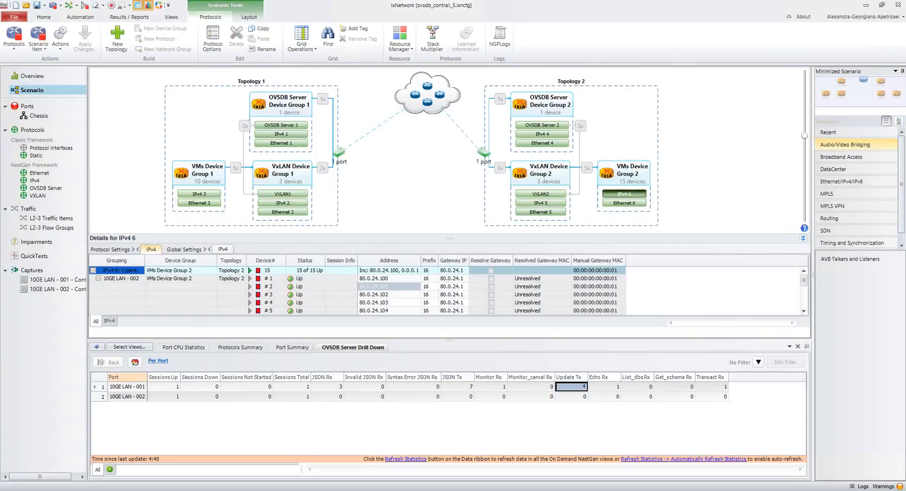
click(626, 194)
Review the Protocols Summary statistics and the per-port OVSDB Server Drill Down statistics.
click(242, 347)
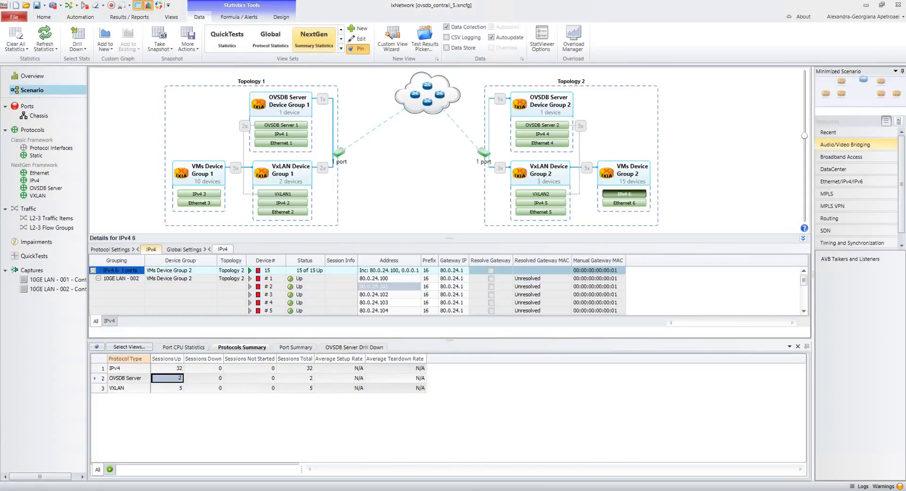
click(354, 347)
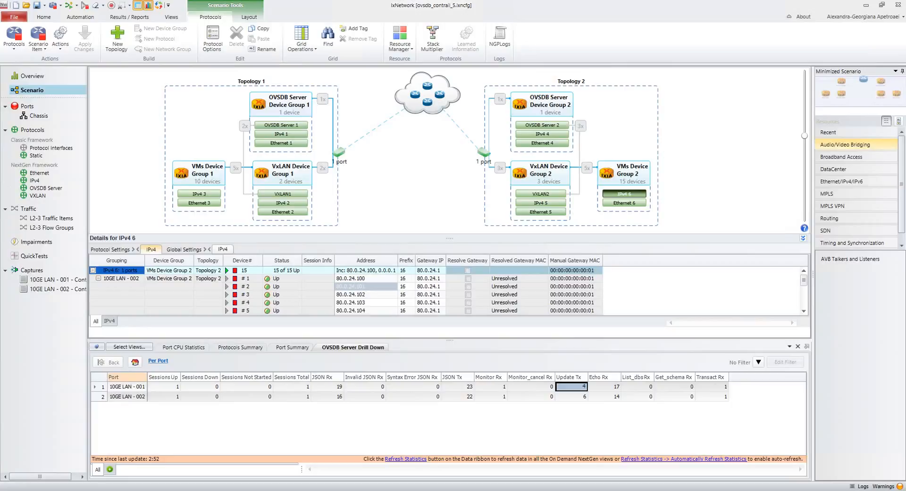
Get the VXLAN learned info for the first VXLAN1 device, shrink the Learned Information window to review it, and close it.
click(290, 194)
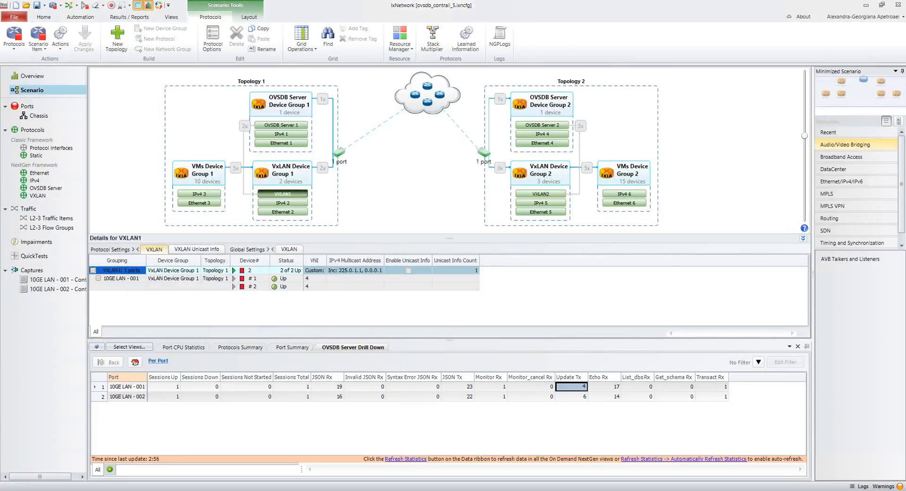
right_click(313, 278)
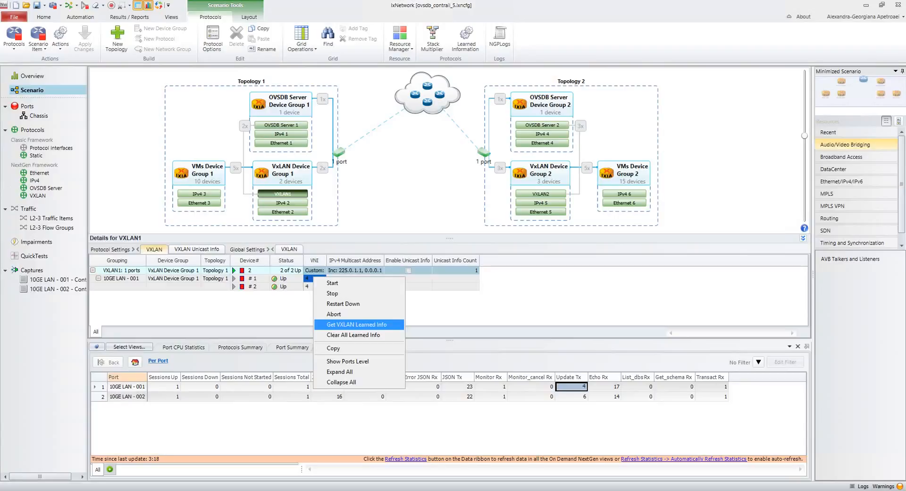
click(357, 325)
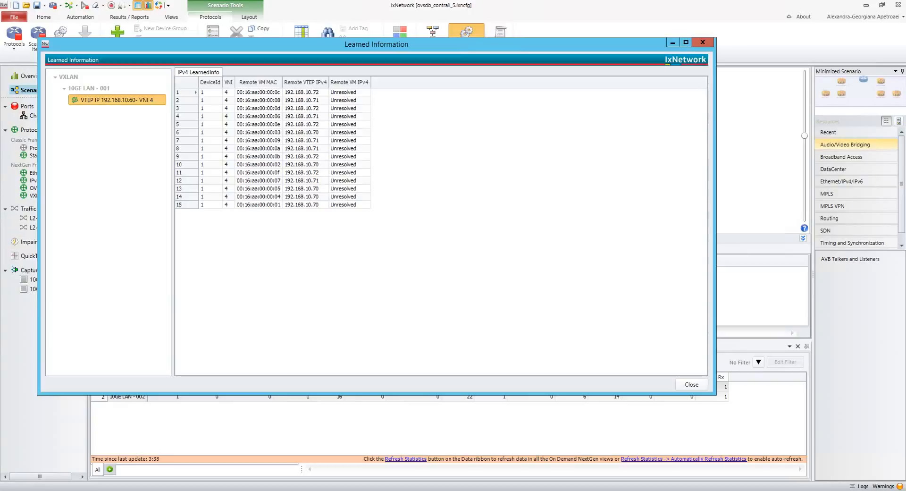
drag(716, 394, 508, 380)
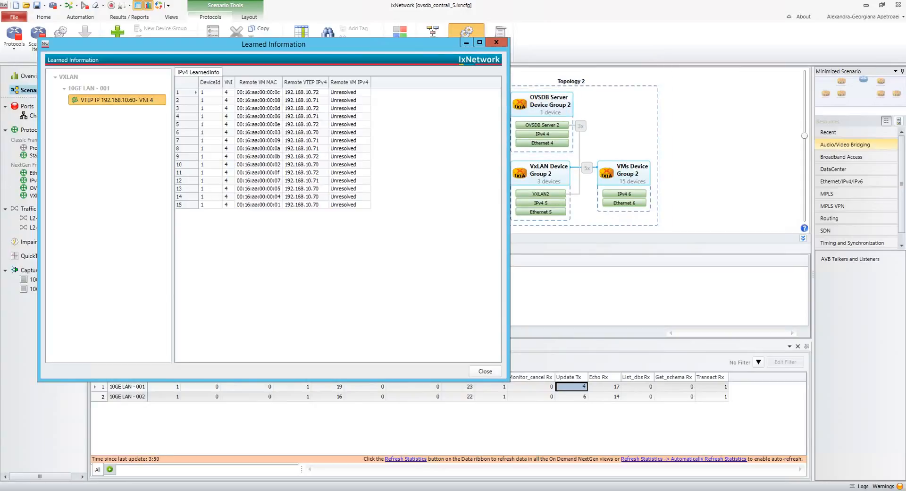
click(485, 371)
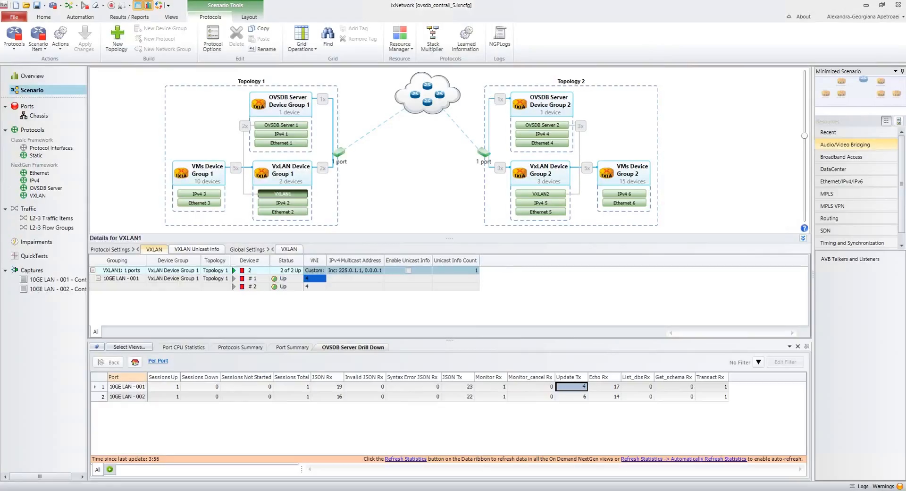
Examine the VXLAN2 details and the VM addresses in IPv4 3 and Ethernet 3 of VMs Device Group 1.
click(537, 194)
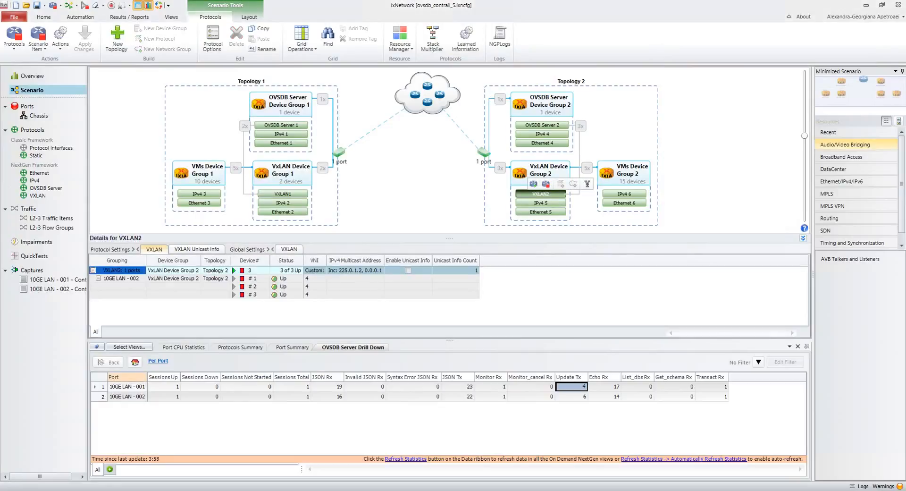
click(199, 194)
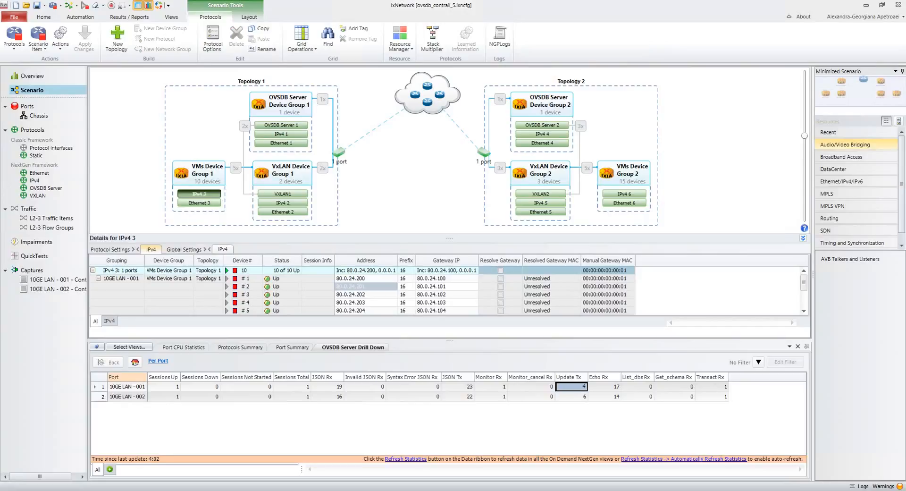
drag(199, 203, 260, 194)
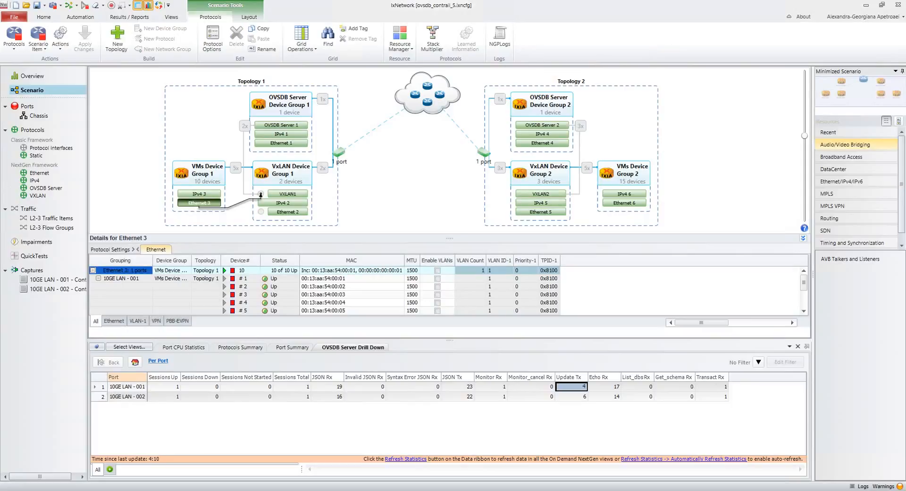
Get the VXLAN learned info for the first VXLAN2 device on port 10GE LAN - 002.
click(541, 194)
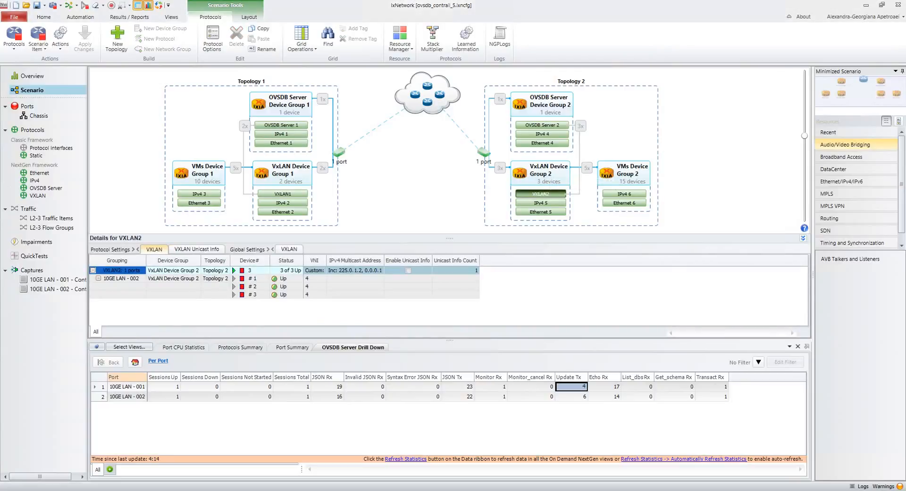
right_click(310, 278)
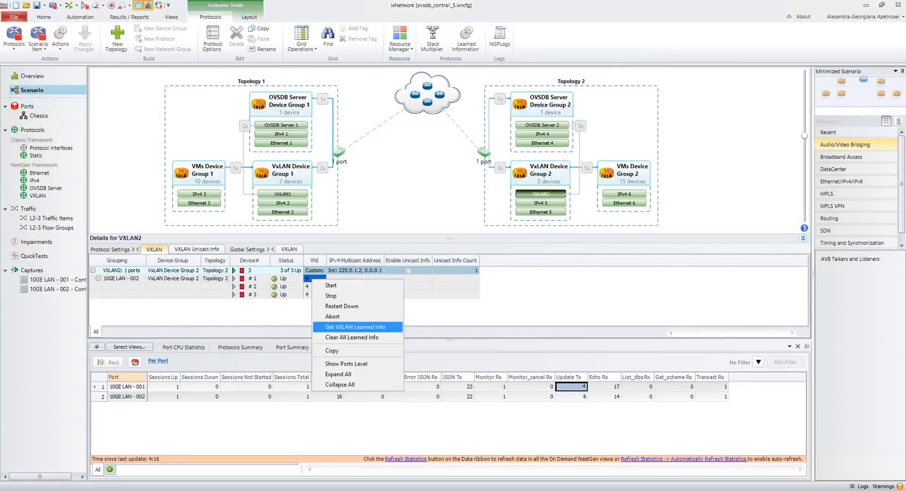
click(355, 326)
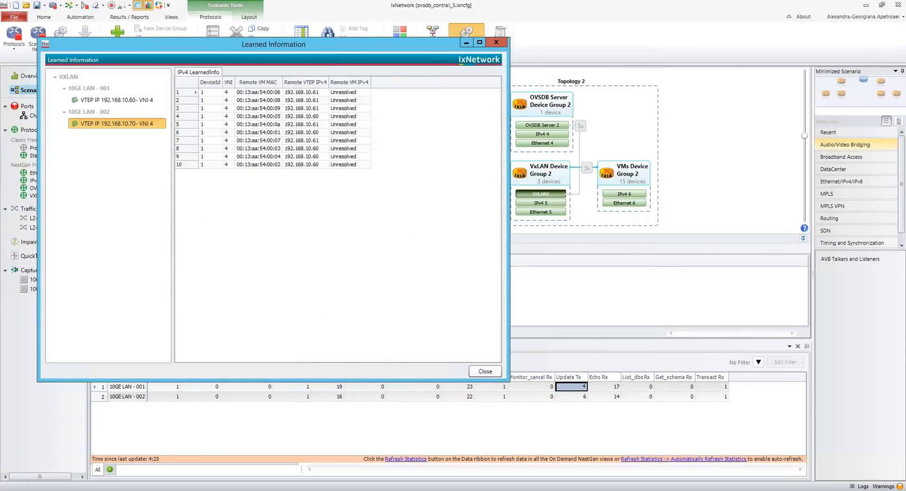
Review the remote VM entries learned by VTEP 192.168.10.70 on port 10GE LAN - 002 and close the Learned Information window.
drag(211, 92, 210, 164)
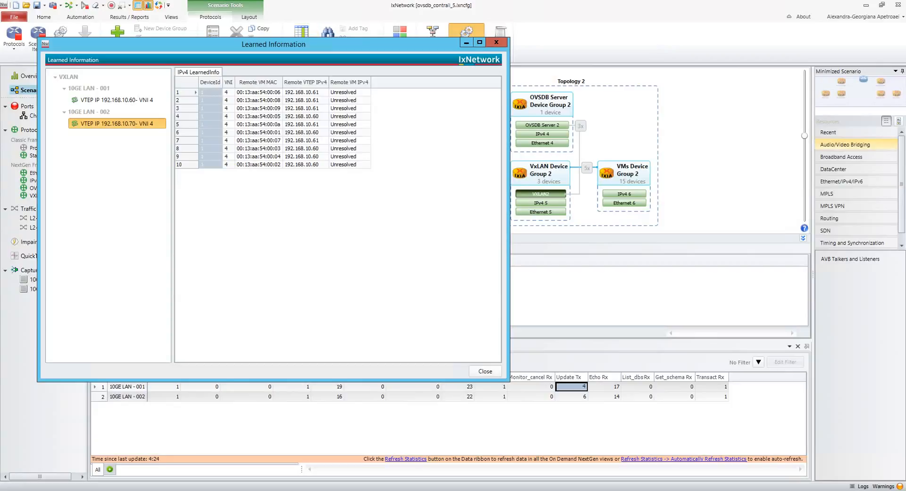
drag(227, 44, 447, 47)
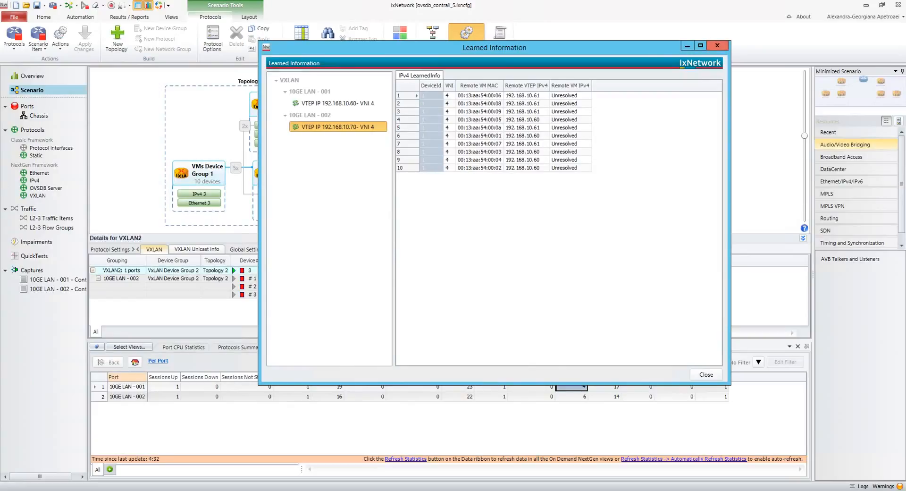
click(718, 45)
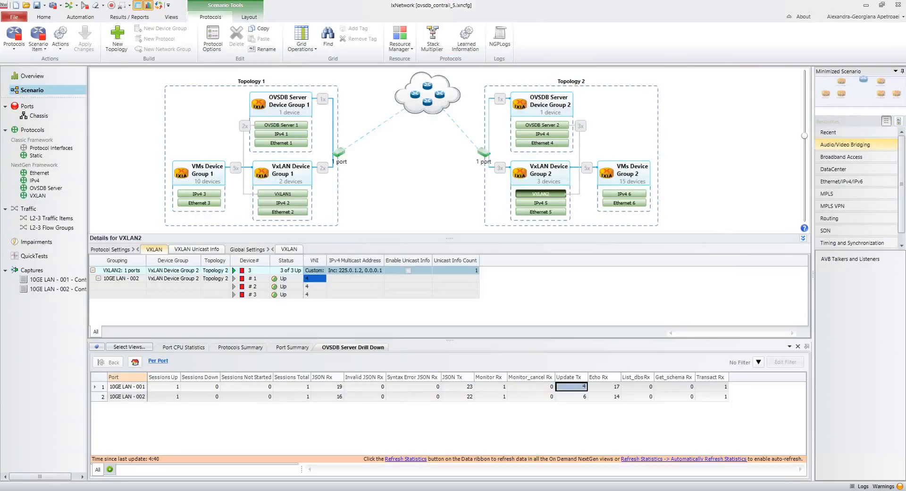
Check the IPv4 3 VM addresses, and get and review the VXLAN learned info for the first VXLAN1 device.
click(199, 194)
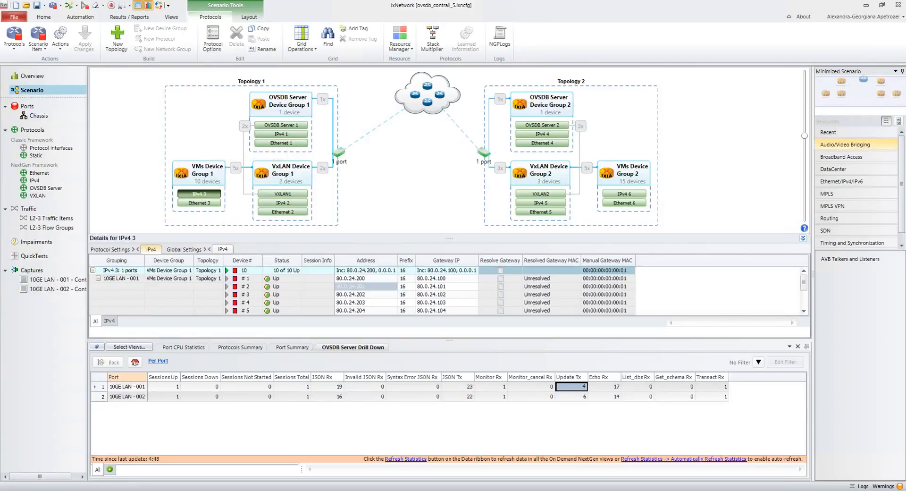
click(283, 194)
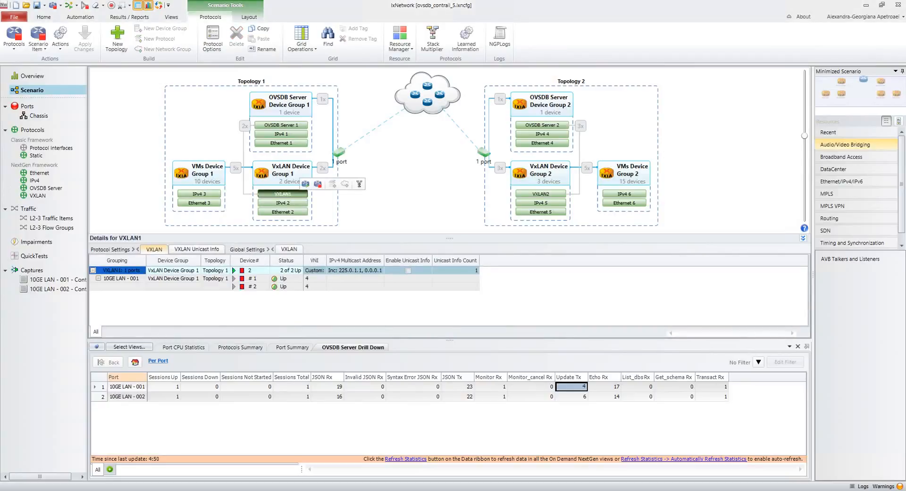
right_click(314, 278)
click(361, 324)
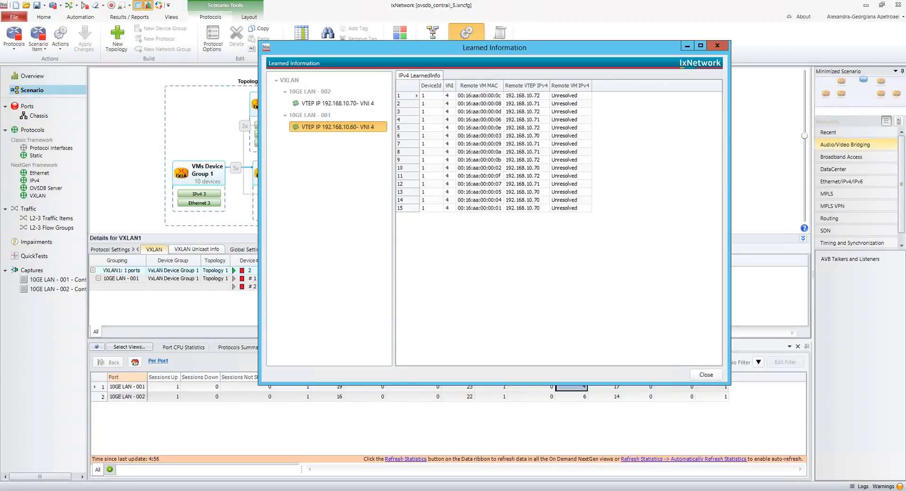
click(717, 46)
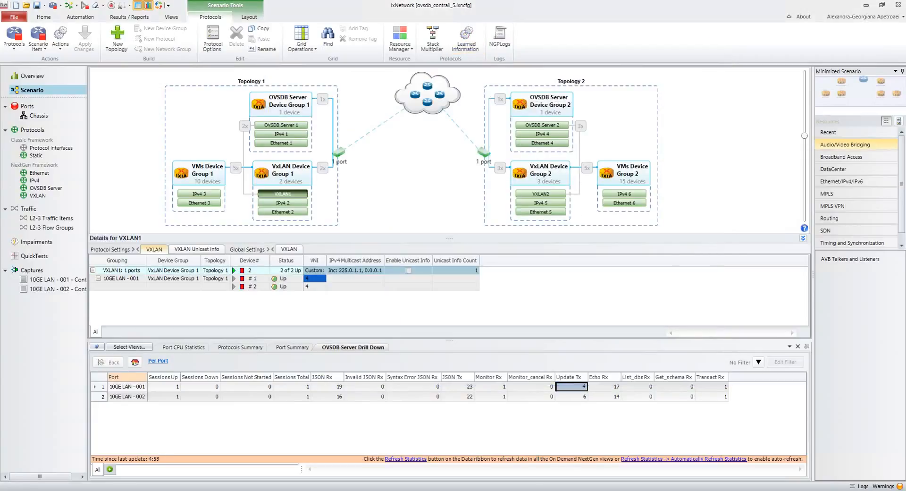
Open the IPv4 Traffic Item for editing in the Advanced Traffic Wizard and expand the entire source endpoint tree.
click(53, 217)
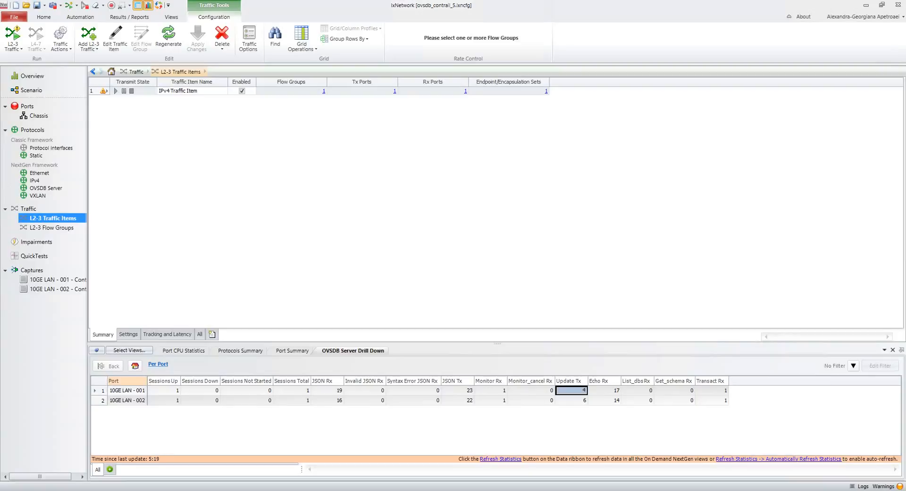
click(192, 90)
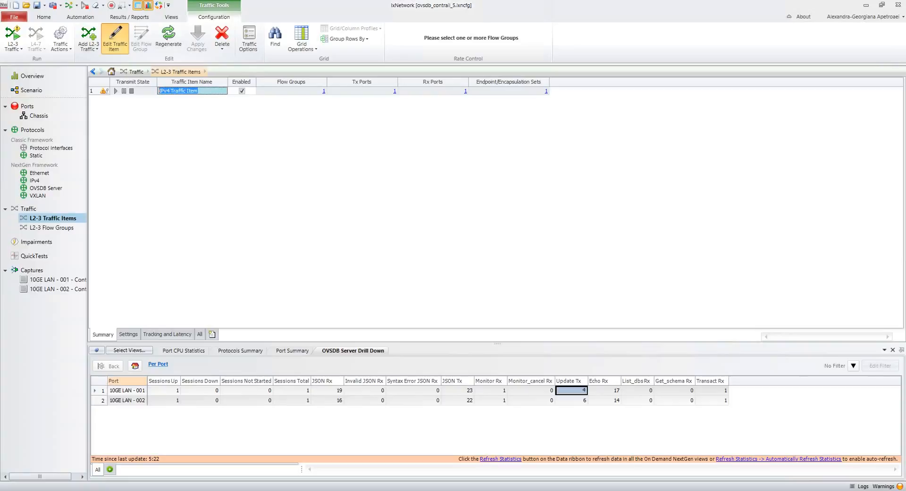
click(114, 38)
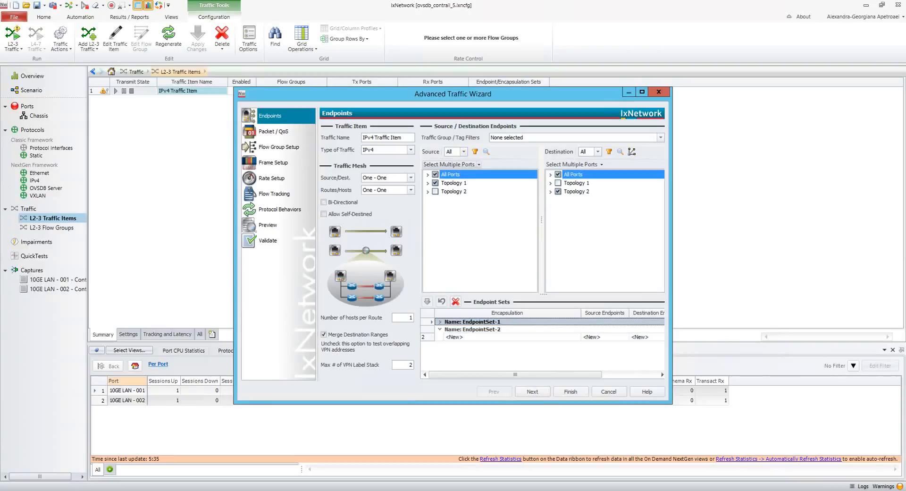
right_click(453, 183)
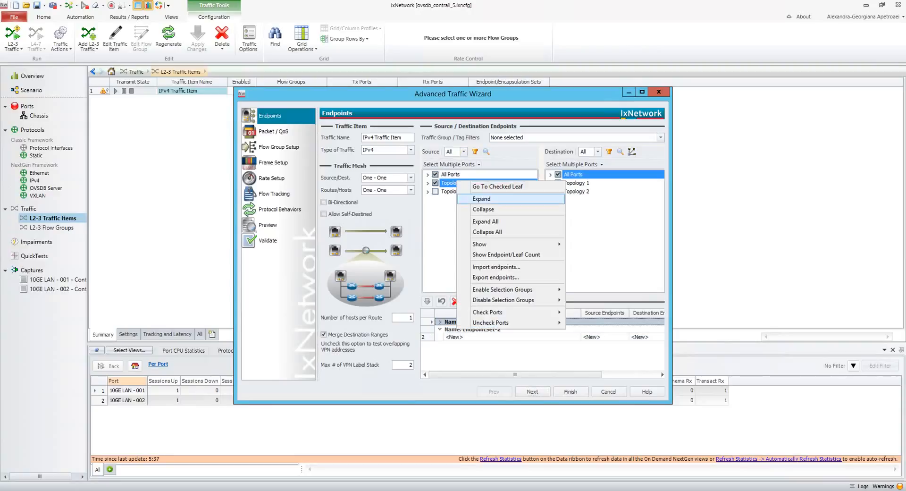
click(486, 222)
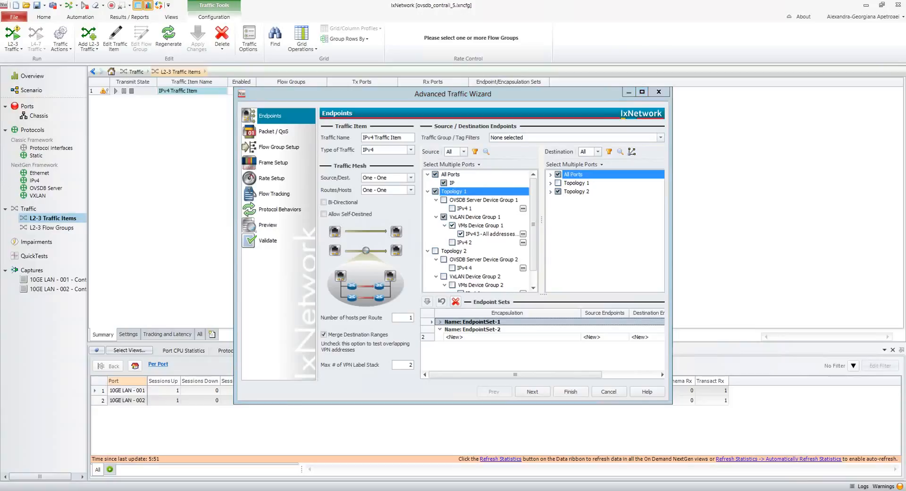
Review the source endpoint address range for IPv4 3 in VMs Device Group 1 and accept the existing selection.
click(523, 234)
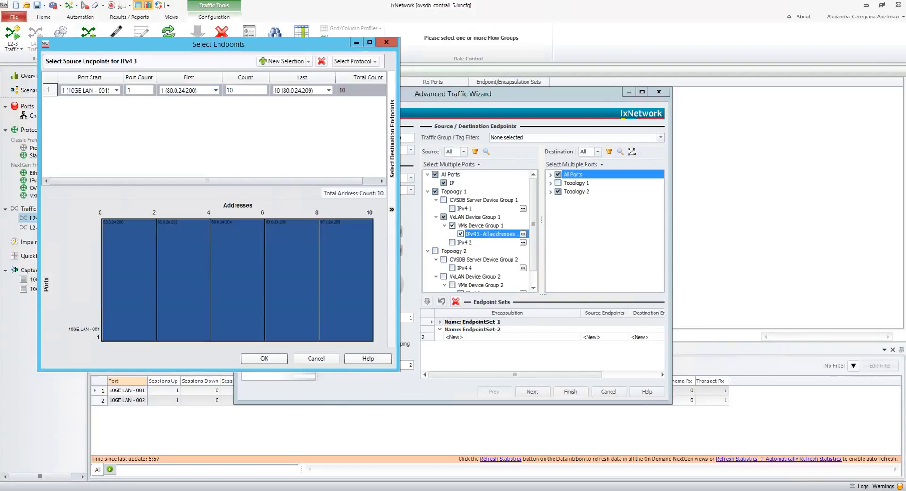
click(216, 90)
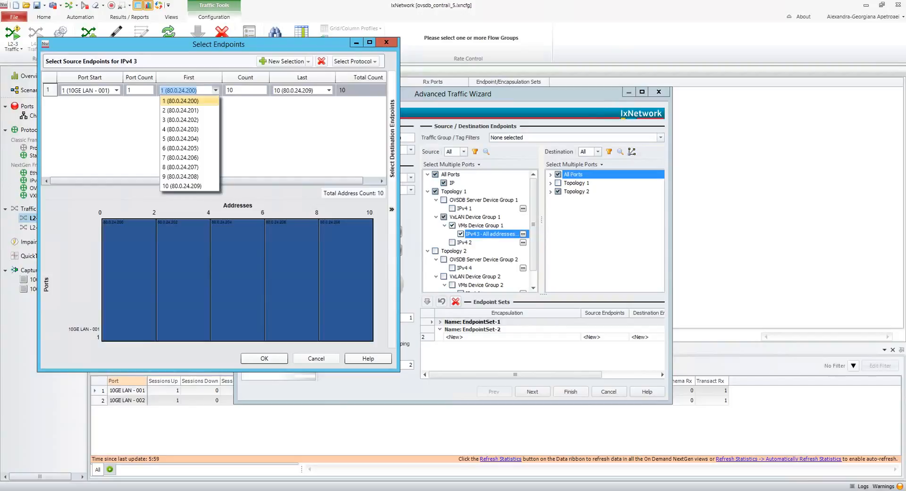
click(215, 90)
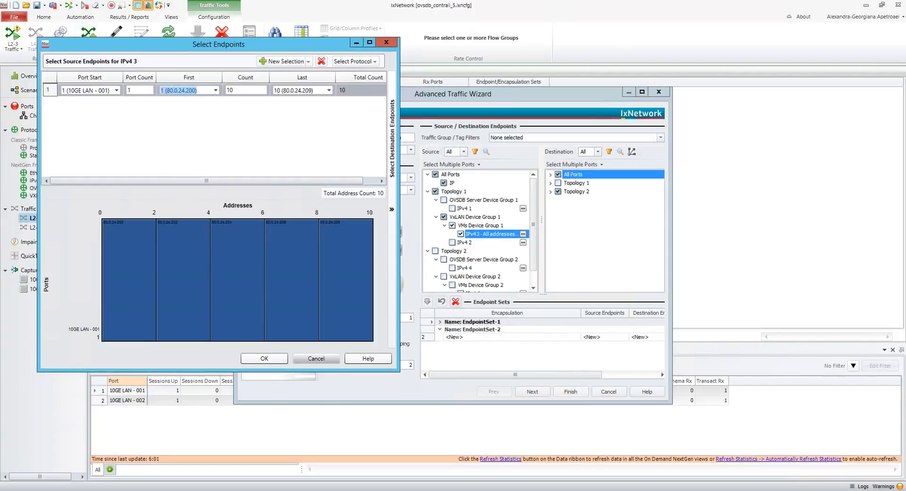
click(264, 358)
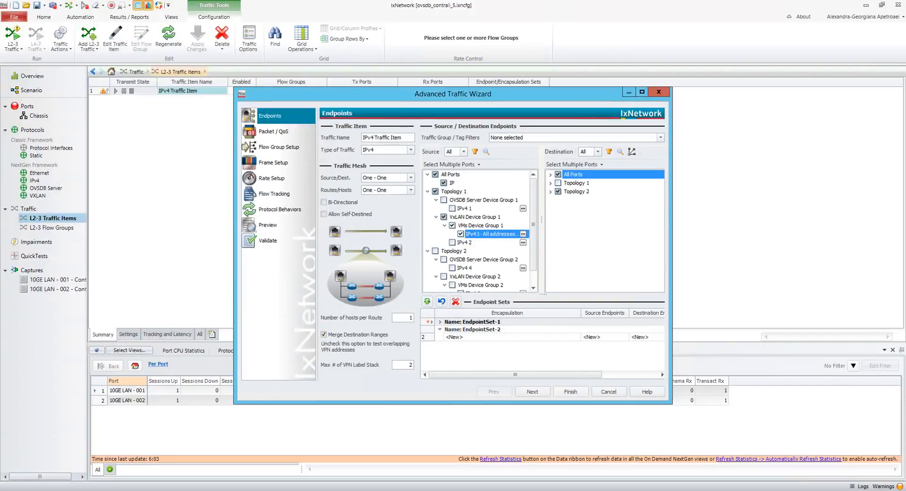
Expand the destination endpoint tree and review the address range selected for IPv4 6 in VMs Device Group 2.
right_click(576, 191)
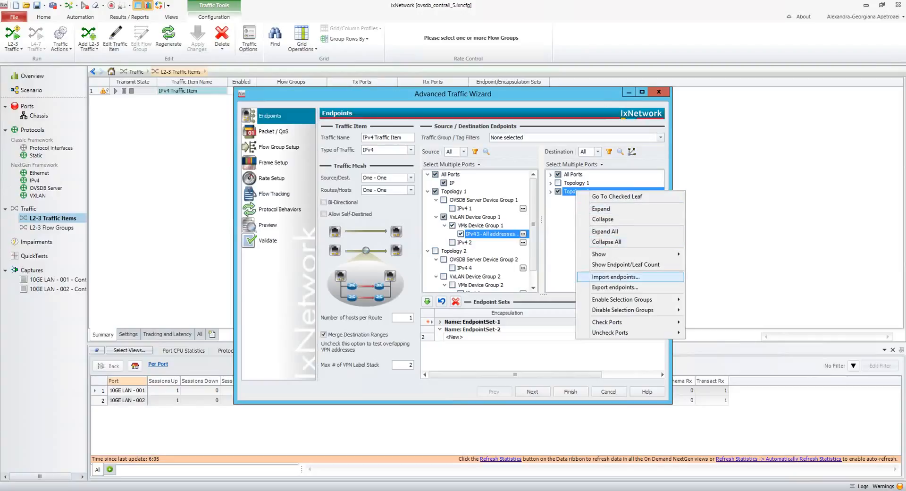
click(605, 231)
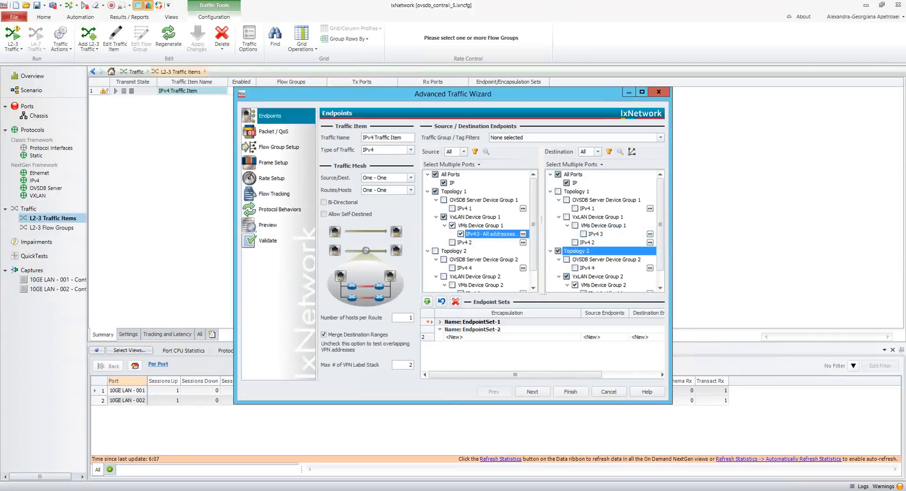
scroll(606, 231, down, 1)
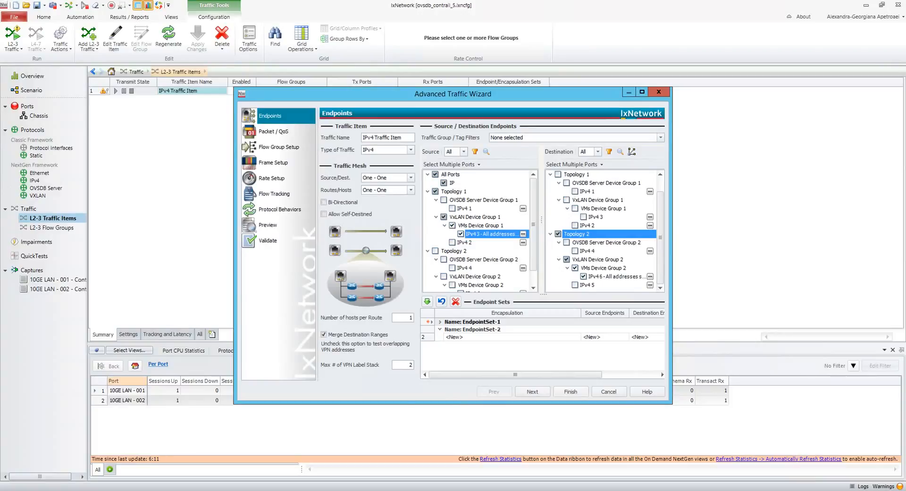
click(650, 276)
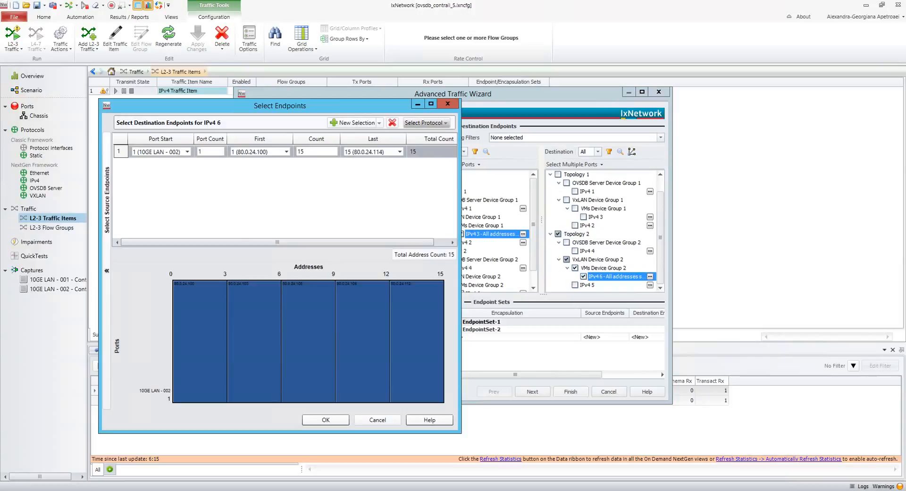
double_click(301, 151)
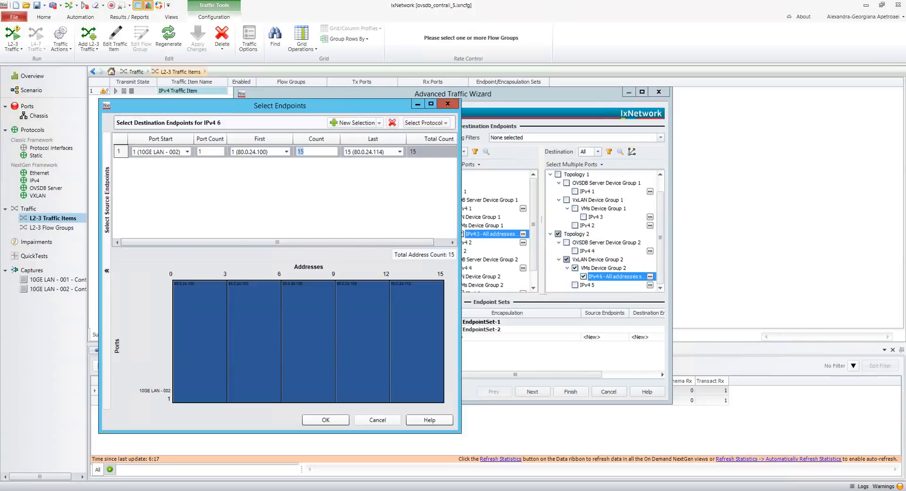
click(447, 104)
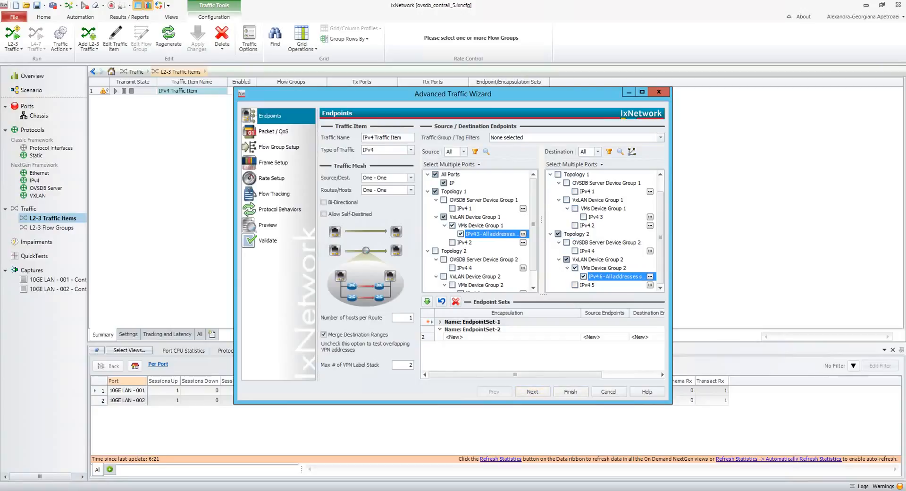
Check the VXLAN header in the packet's protocol stack and disable flow tracking by Ethernet II without FCS destination MAC address.
click(532, 392)
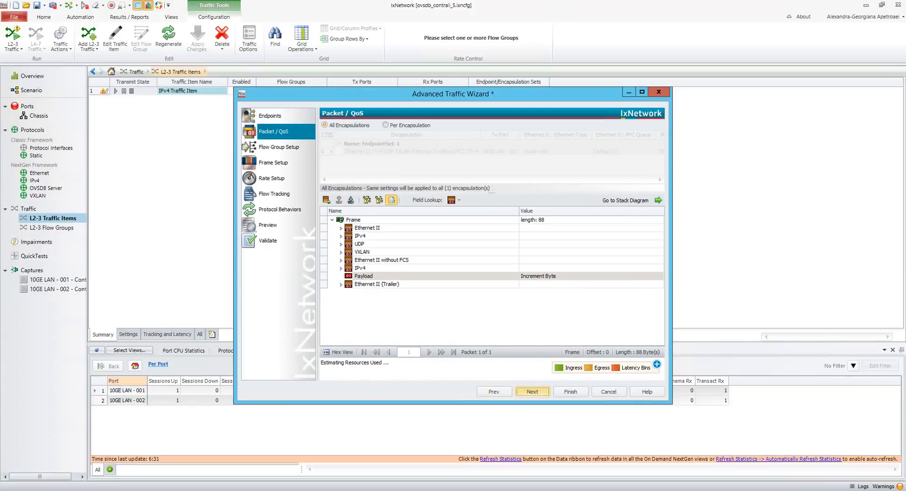
click(363, 252)
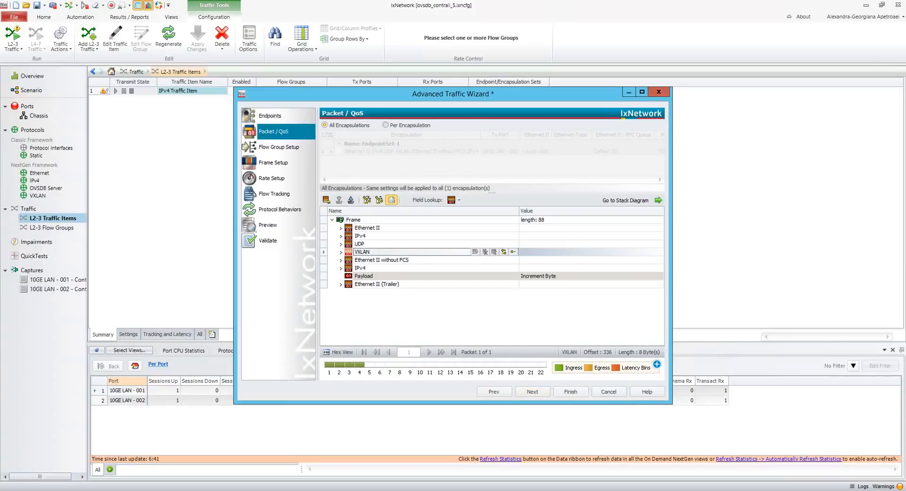
click(275, 194)
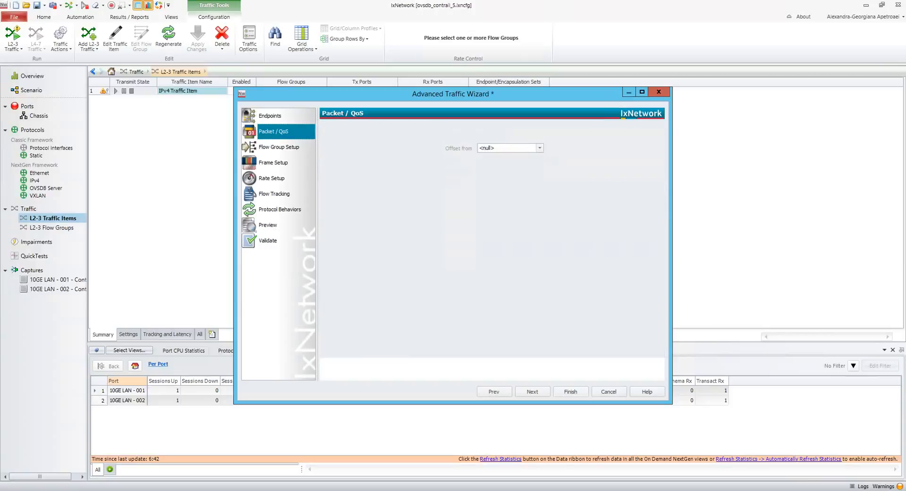
scroll(378, 199, down, 5)
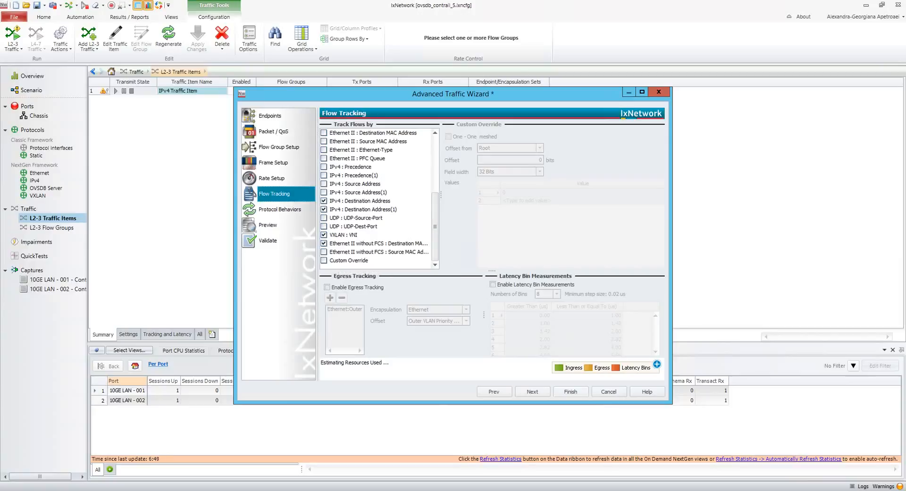
click(323, 244)
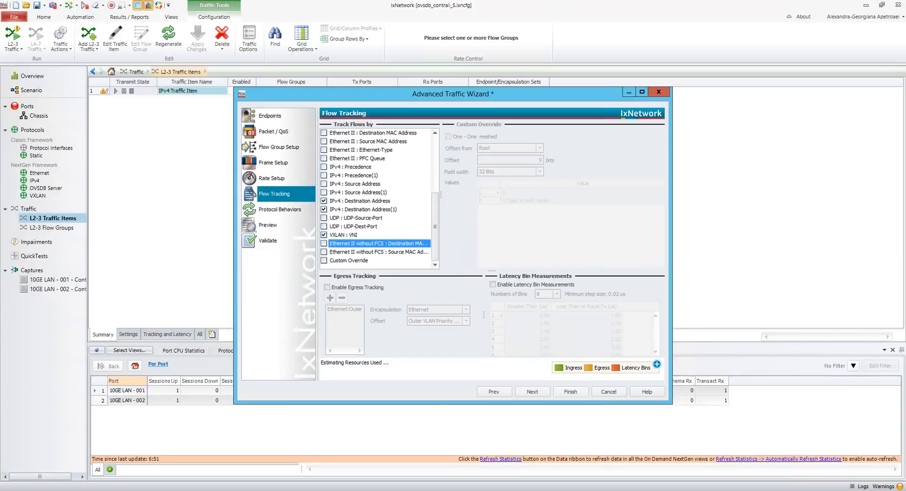
Generate the flow group packet preview for the current traffic item and enlarge the wizard to examine all packet fields.
click(268, 225)
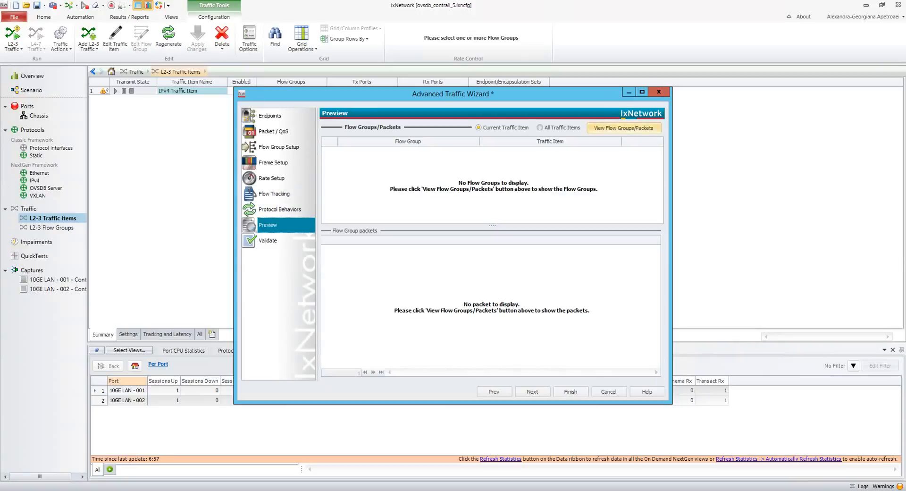
click(623, 128)
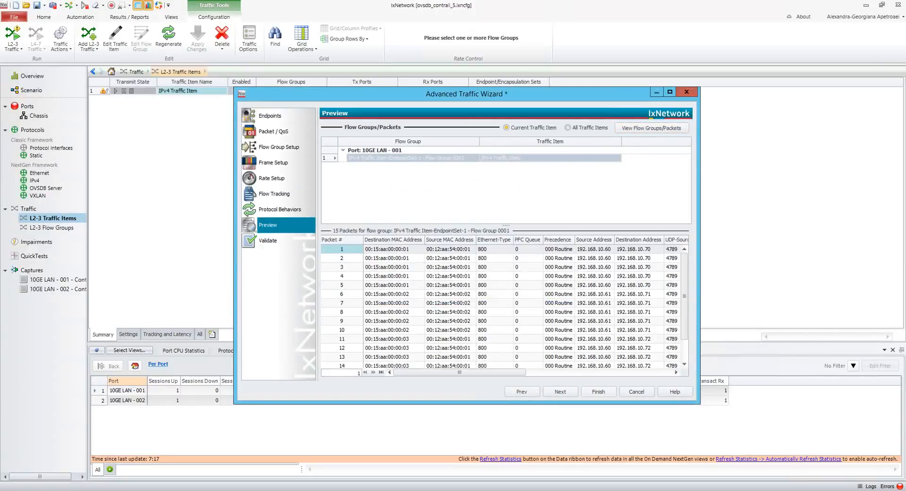
click(393, 250)
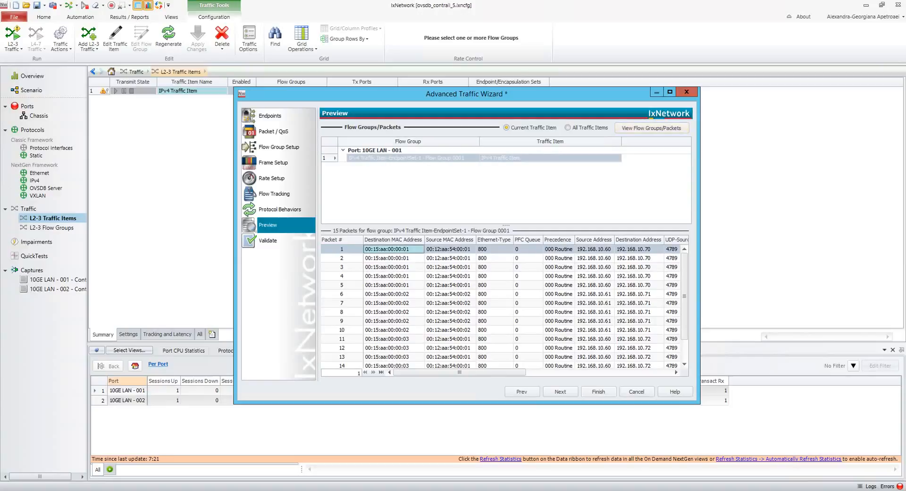
click(670, 92)
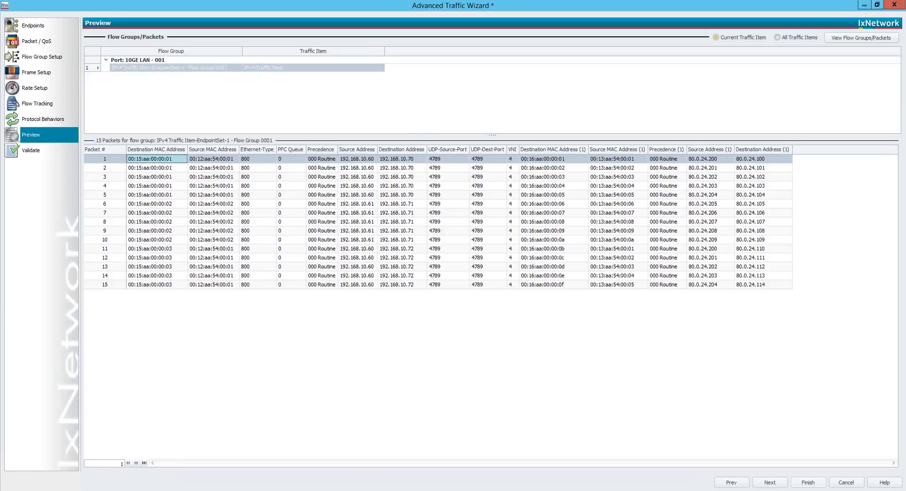
Finish editing the traffic item, and apply and start the L2-3 traffic.
click(808, 482)
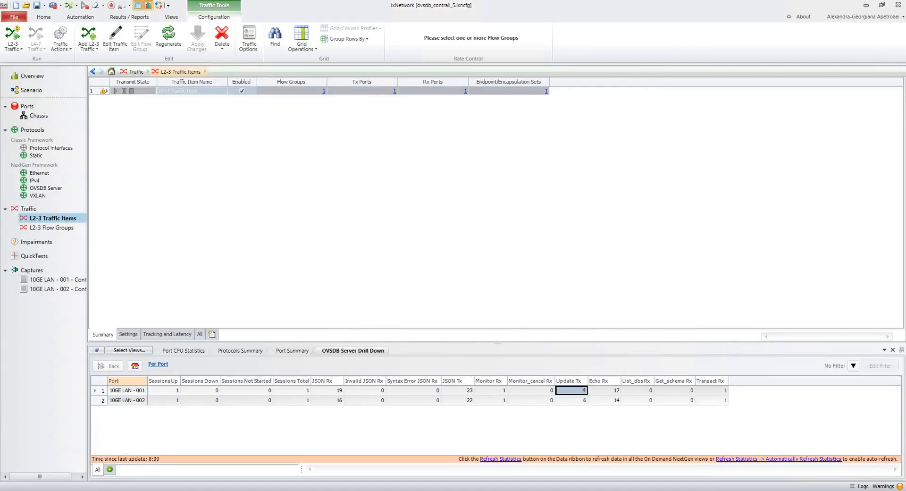
click(12, 45)
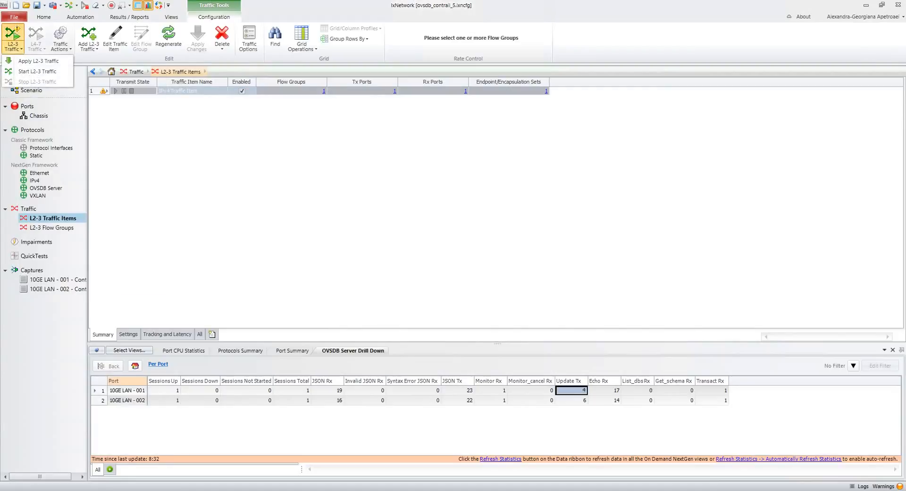
click(38, 61)
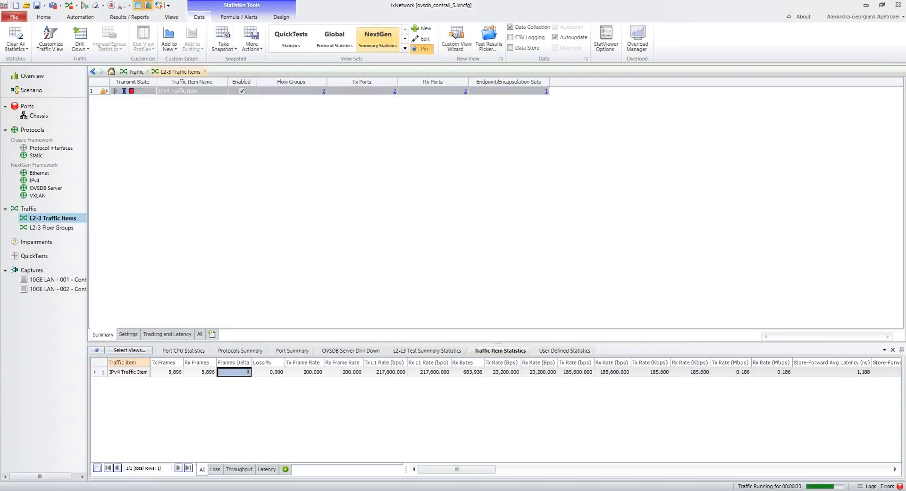
Return to the scenario and get the VXLAN learned info for the first VXLAN1 device while traffic is running.
click(31, 90)
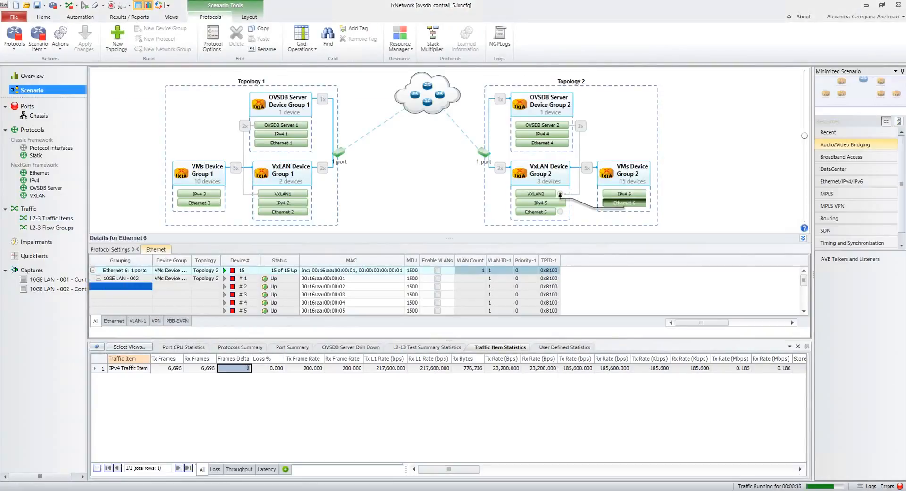
click(283, 194)
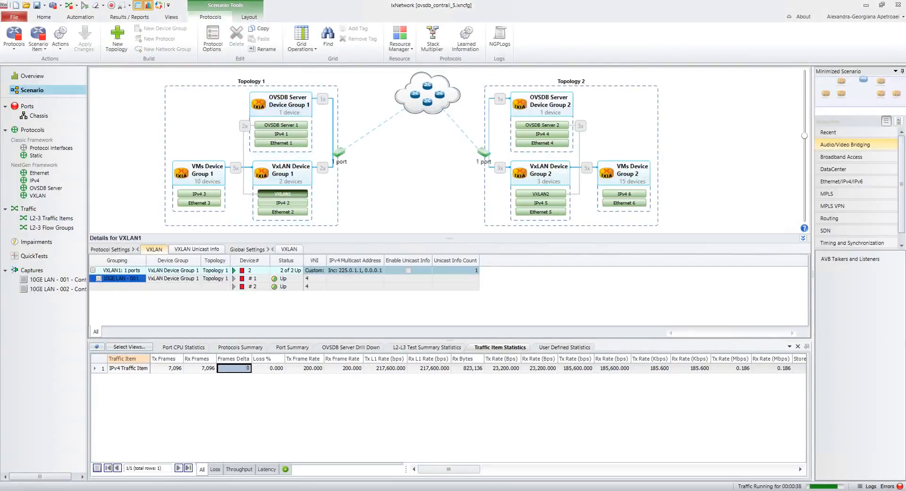
right_click(312, 278)
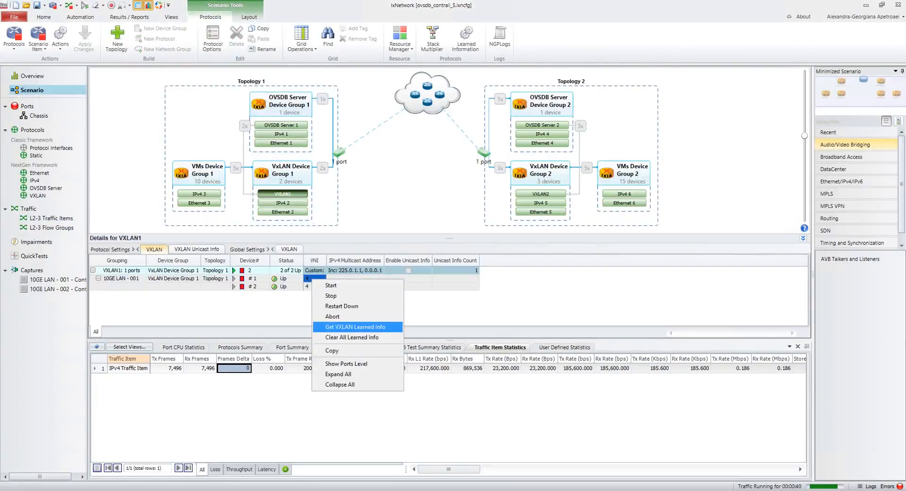
click(355, 327)
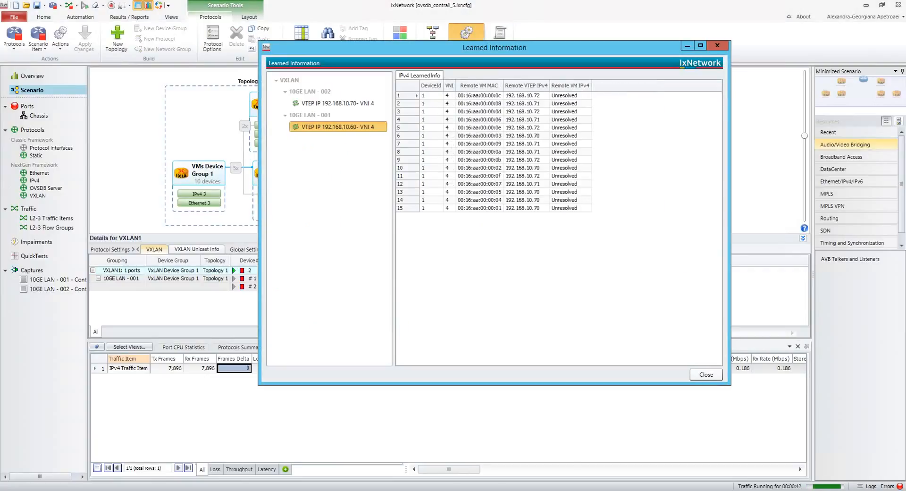